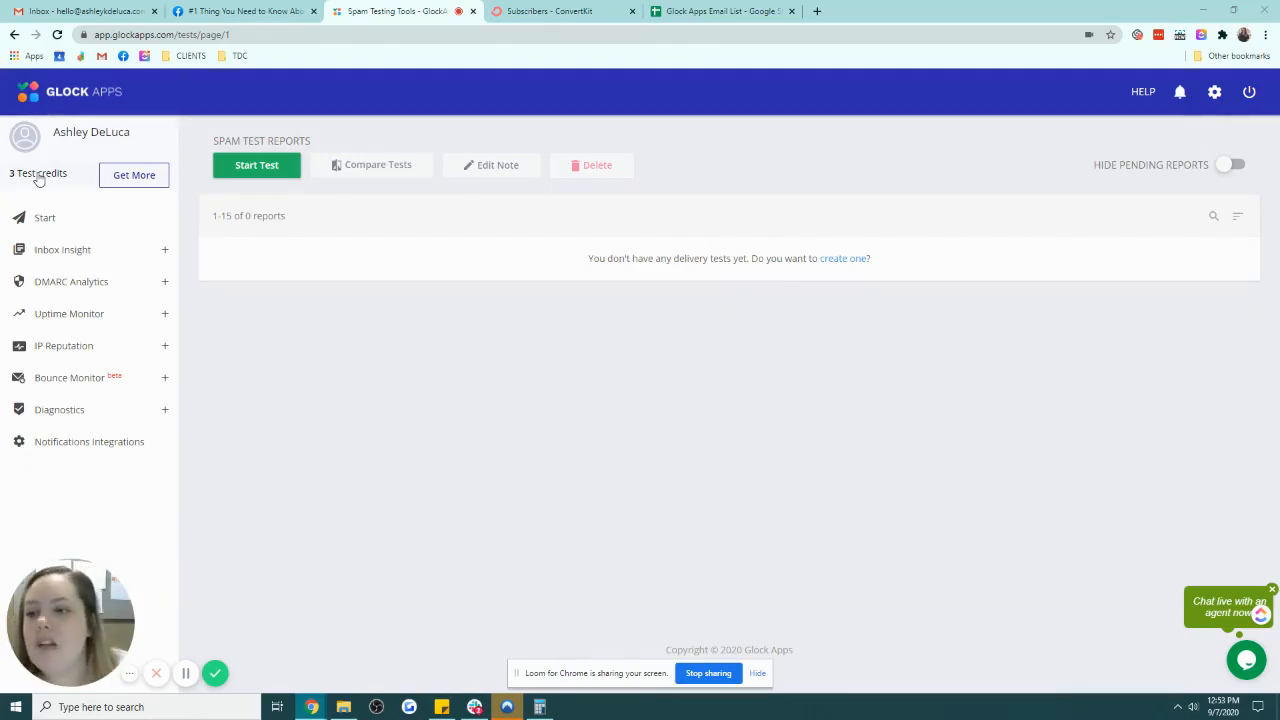
Step: Start an Email Message Spam Test from the getting-started page with all email providers selected
click(58, 226)
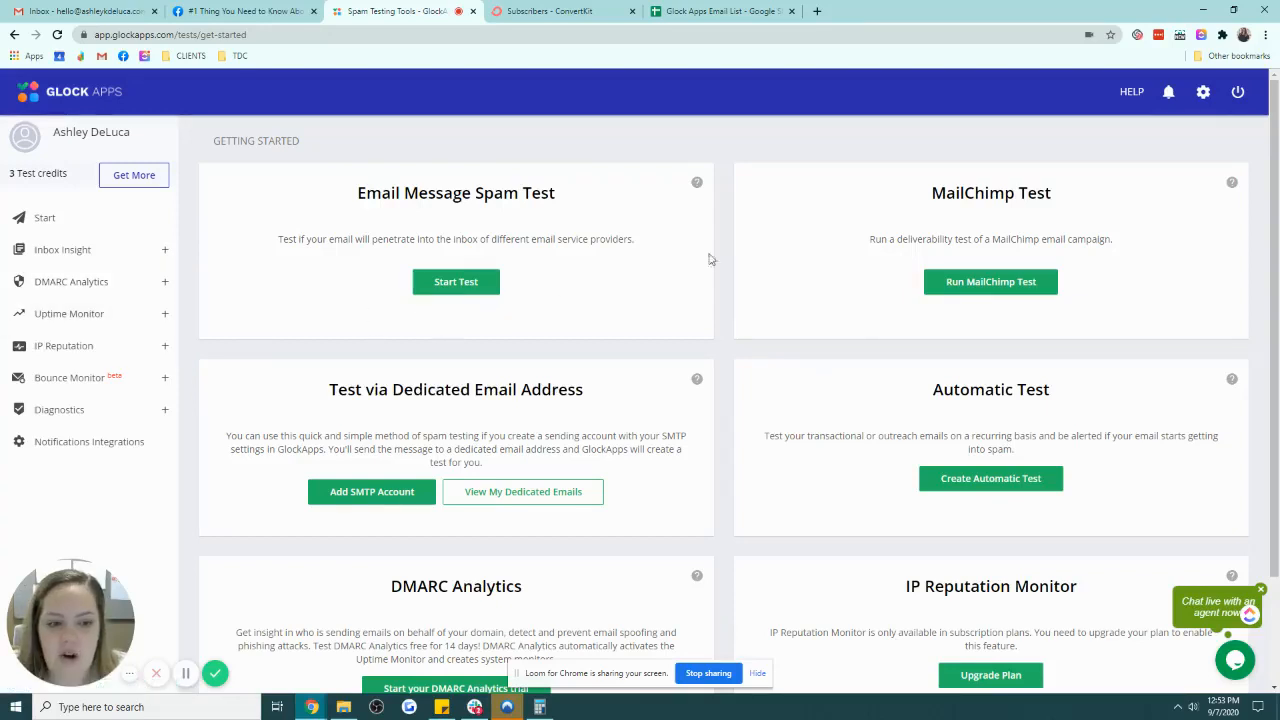
scroll(708, 505, down, 2)
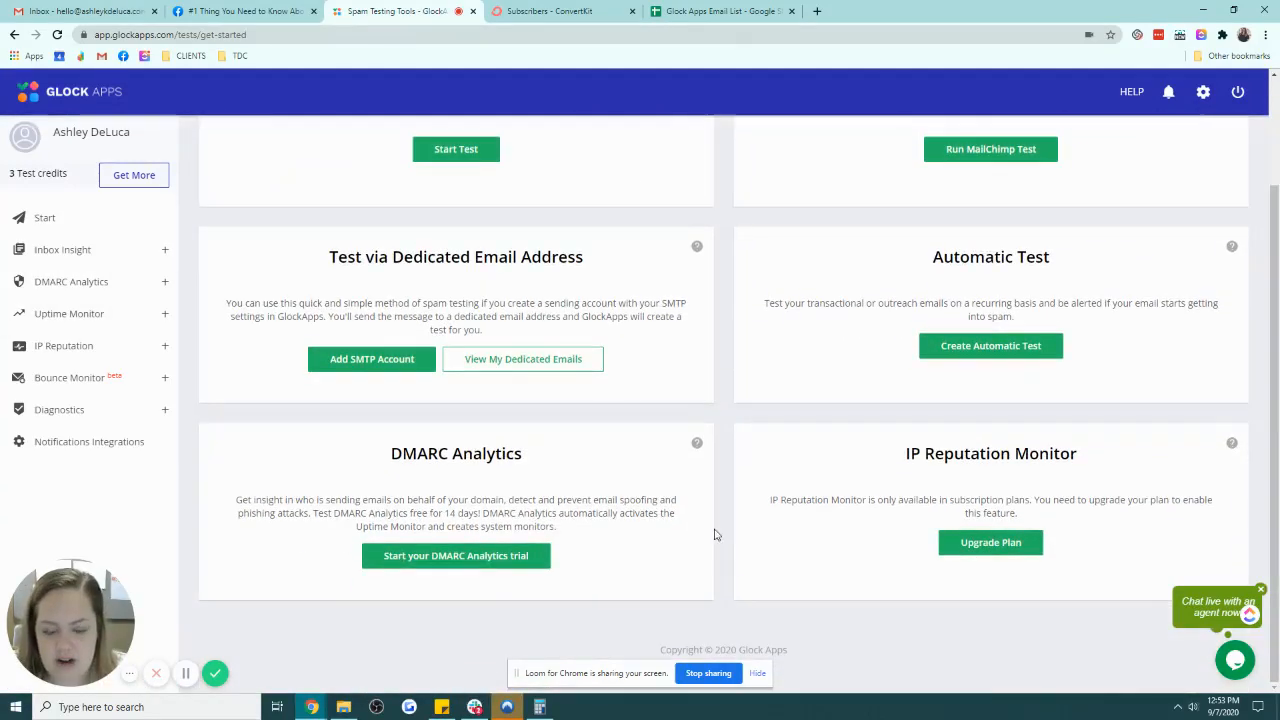
scroll(714, 535, up, 2)
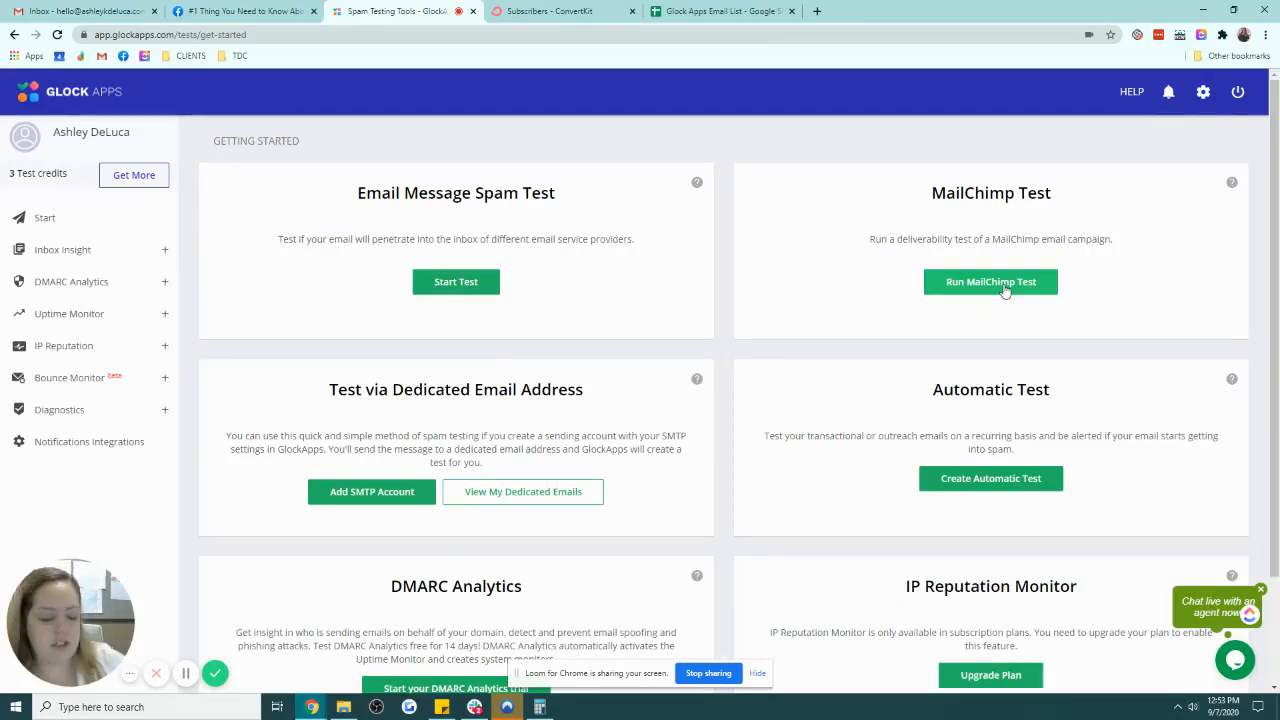
click(471, 283)
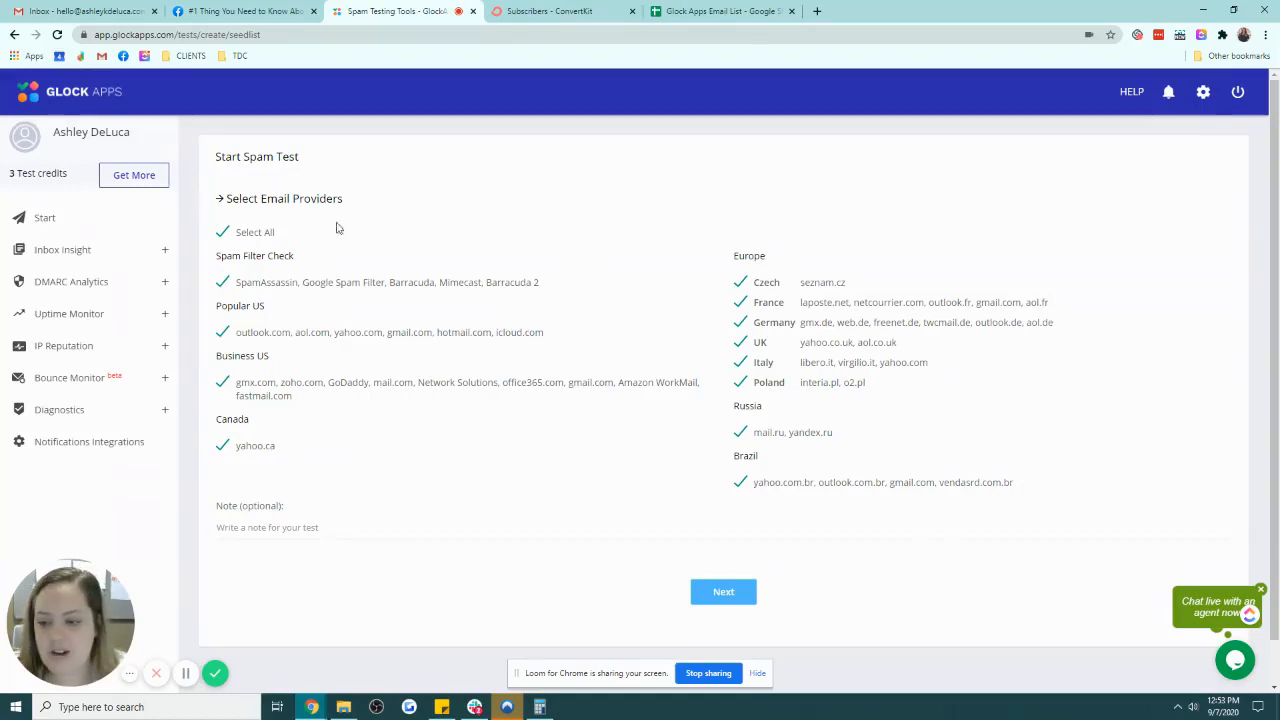
click(720, 588)
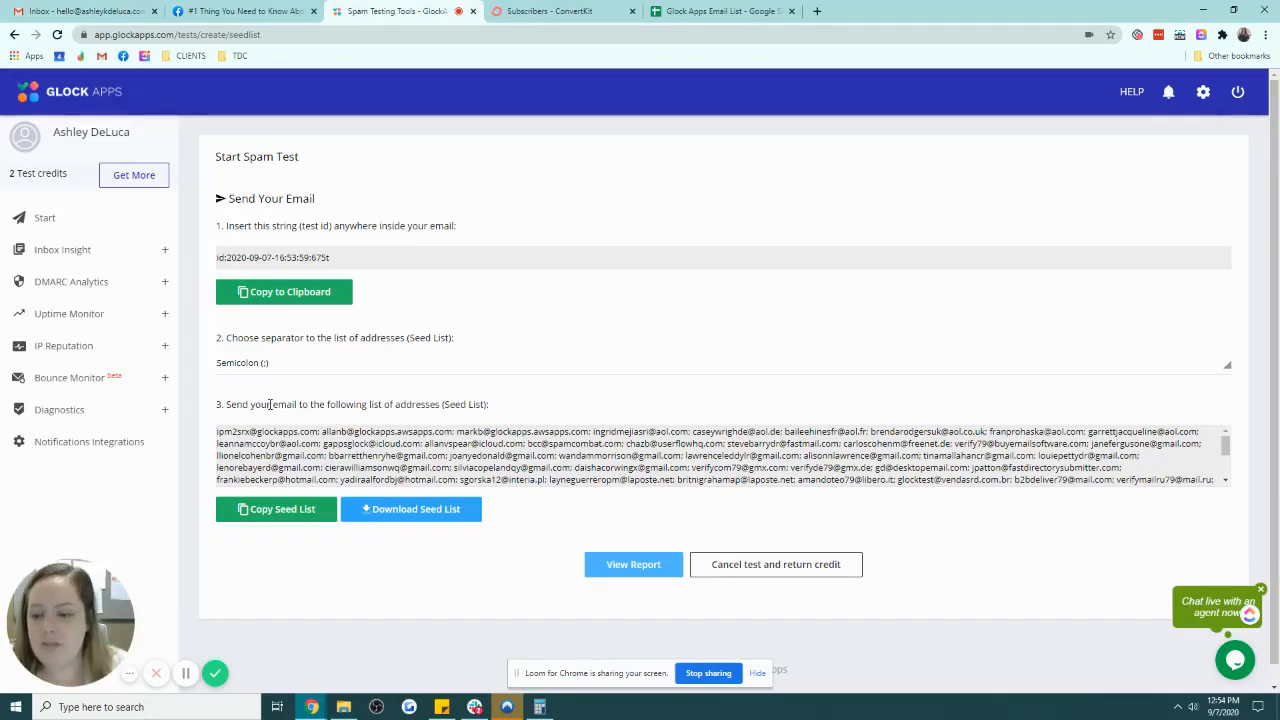
Step: Look through the spam test's seed list of addresses and copy the seed list
scroll(370, 465, down, 5)
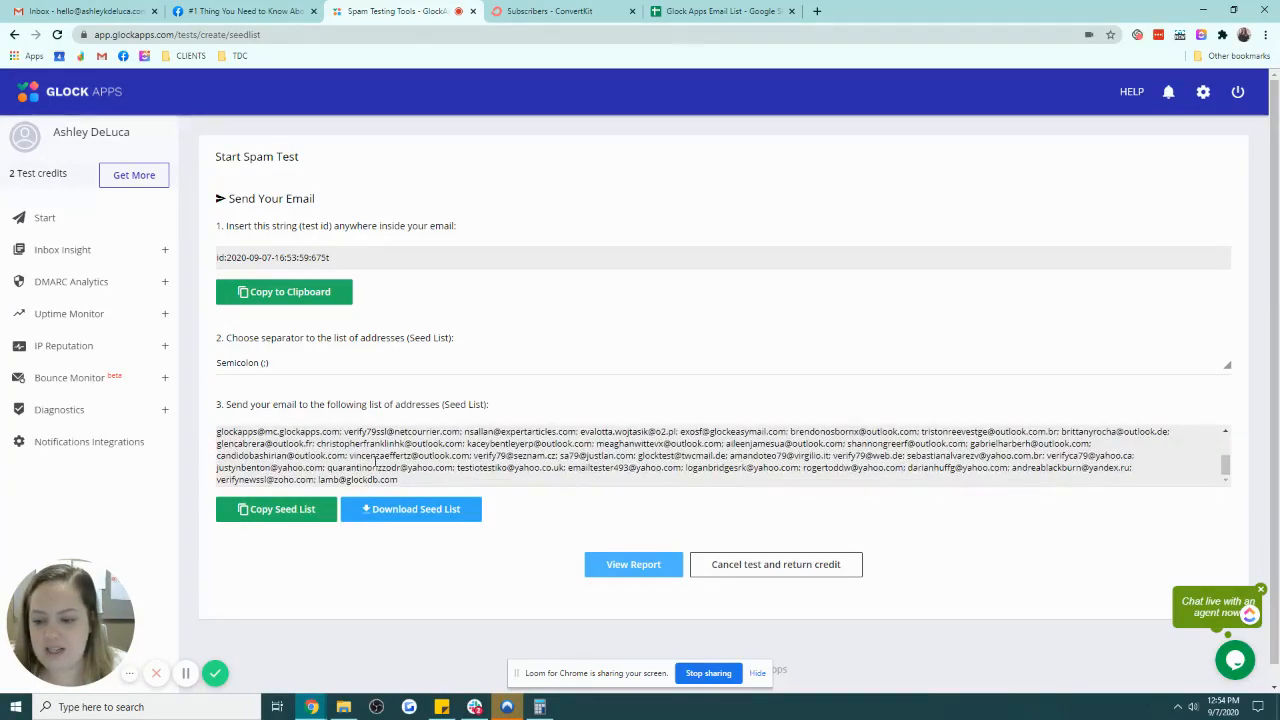
scroll(372, 468, up, 4)
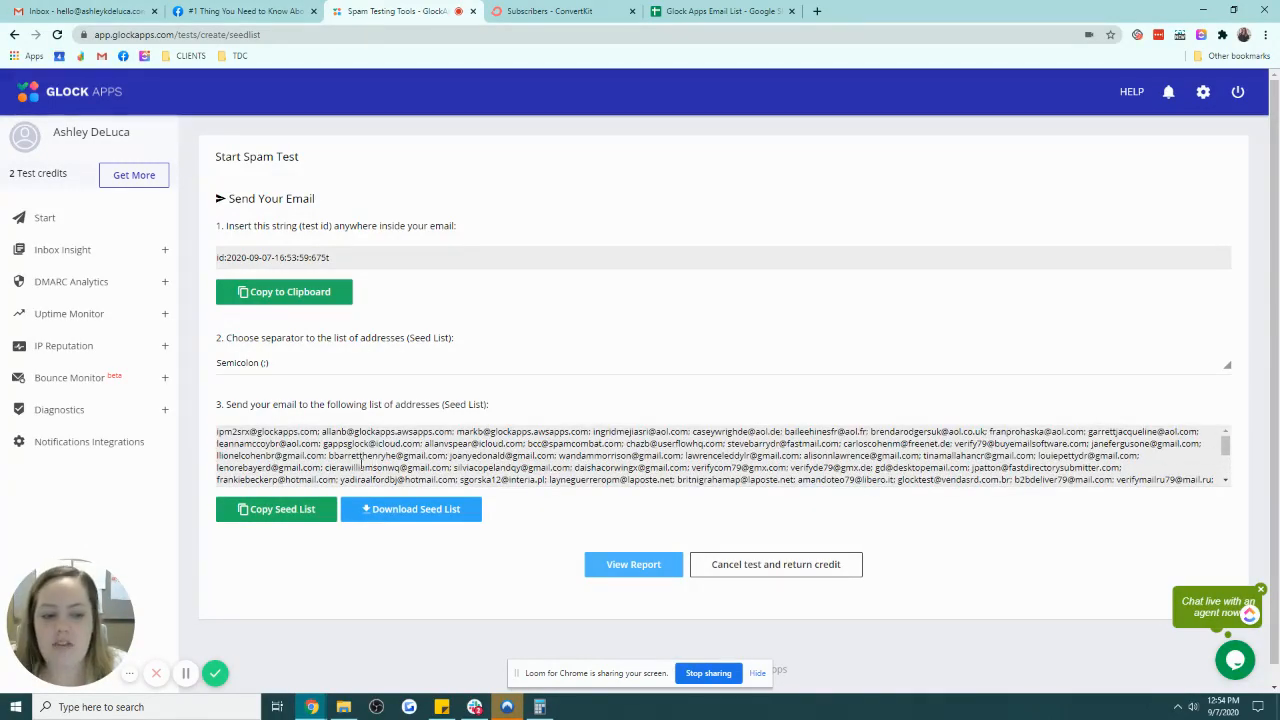
scroll(370, 465, down, 2)
scroll(398, 467, up, 2)
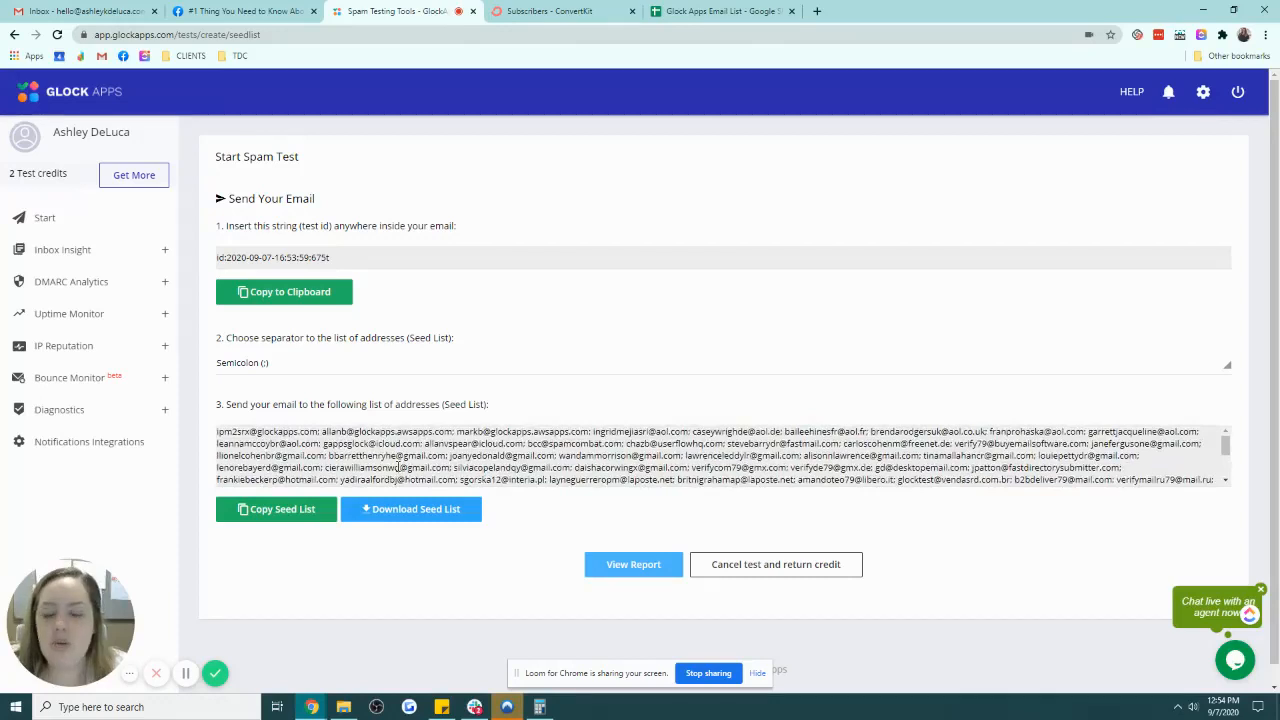
click(322, 509)
Step: Switch to the Glock Apps Email List in Google Sheets, look through its addresses, and return to the GlockApps spam test
click(717, 11)
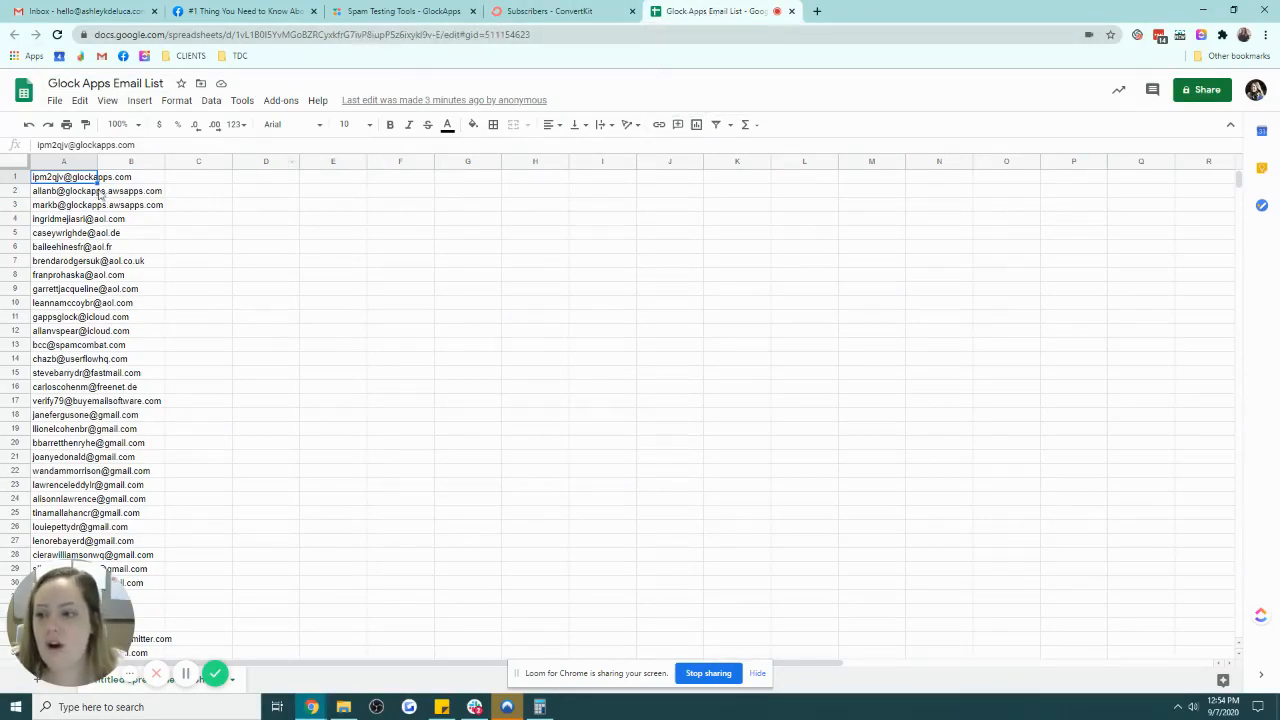
scroll(114, 360, down, 15)
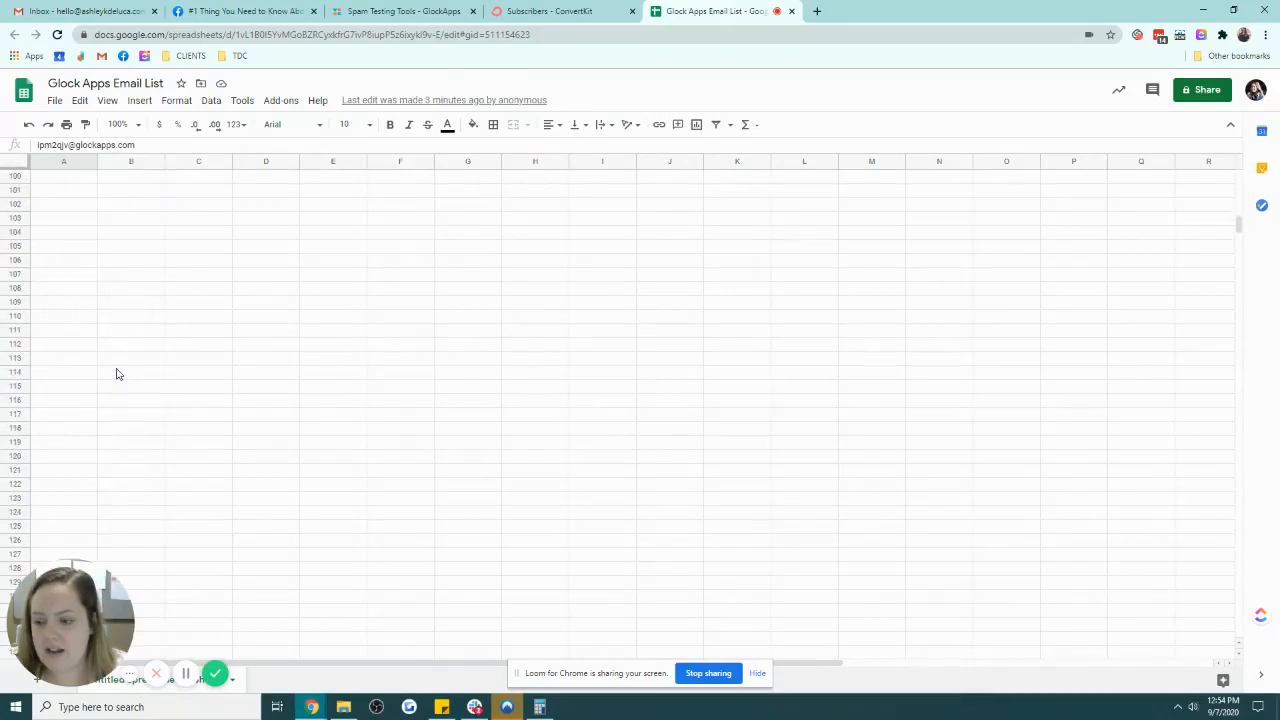
scroll(116, 370, up, 15)
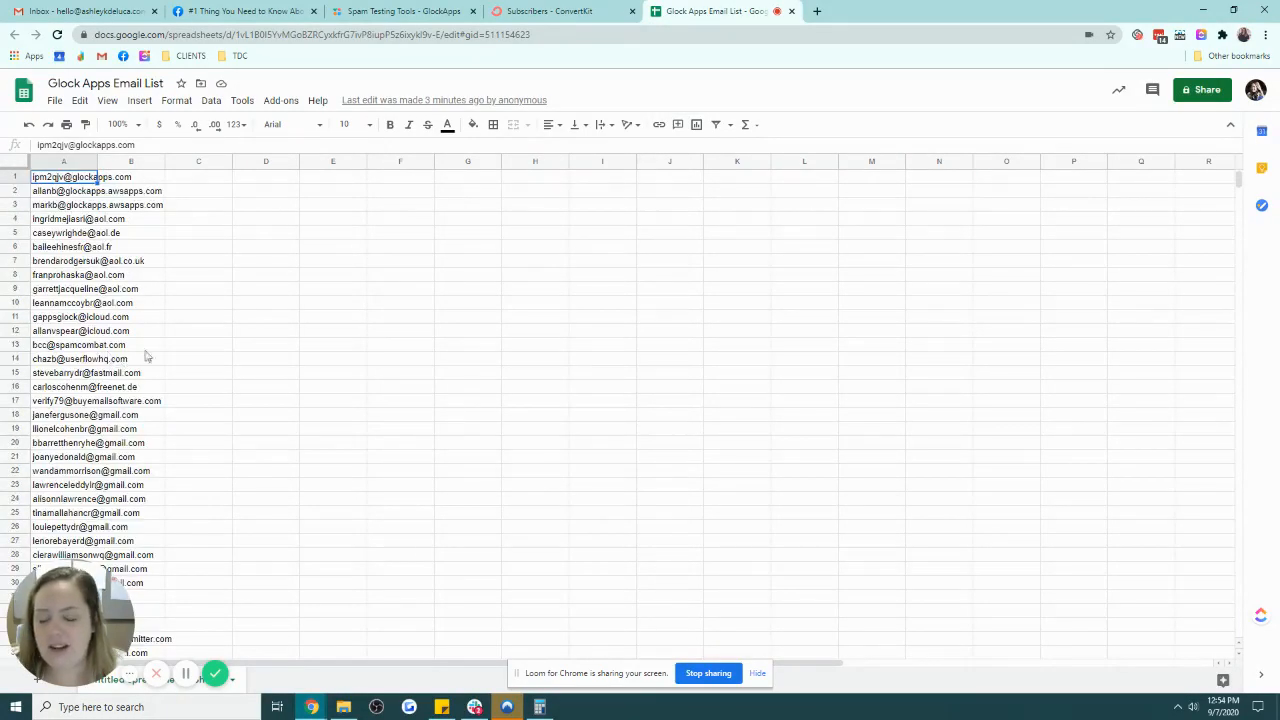
click(543, 11)
click(420, 11)
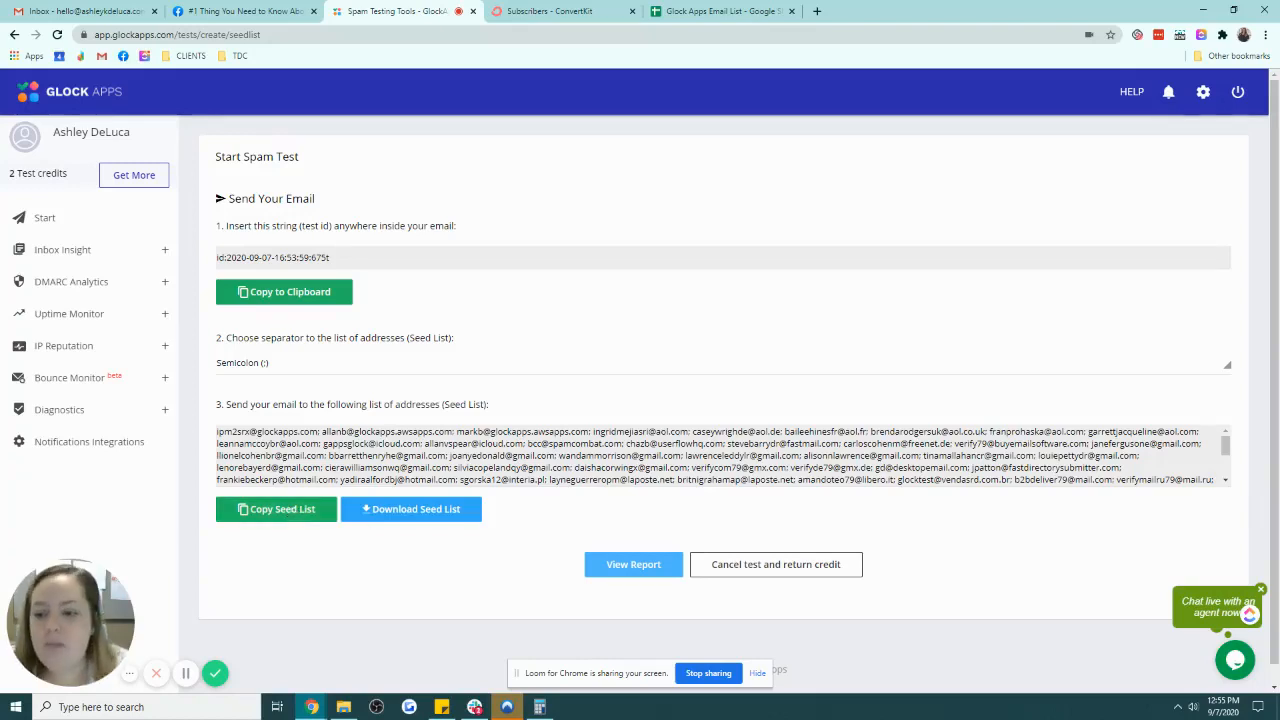
Step: Switch to the Glock Apps Email List in Google Sheets and download the current sheet as comma-separated values (.csv)
click(720, 11)
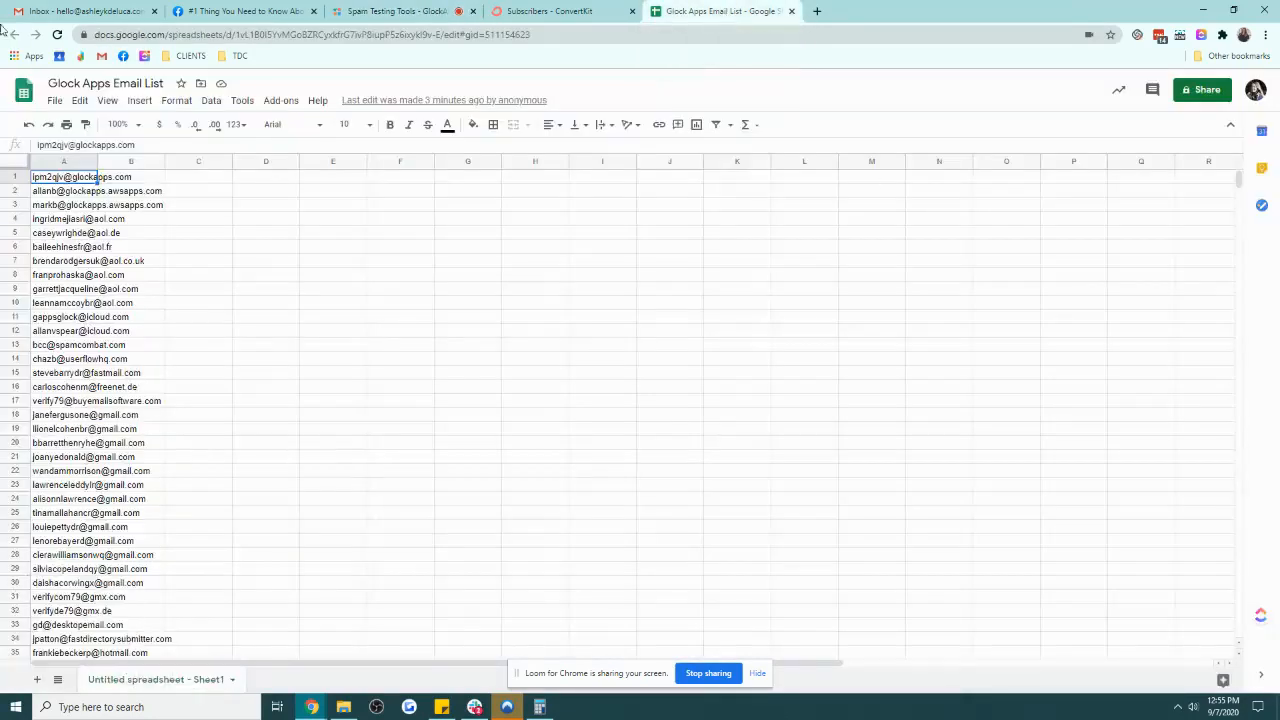
click(55, 100)
click(79, 100)
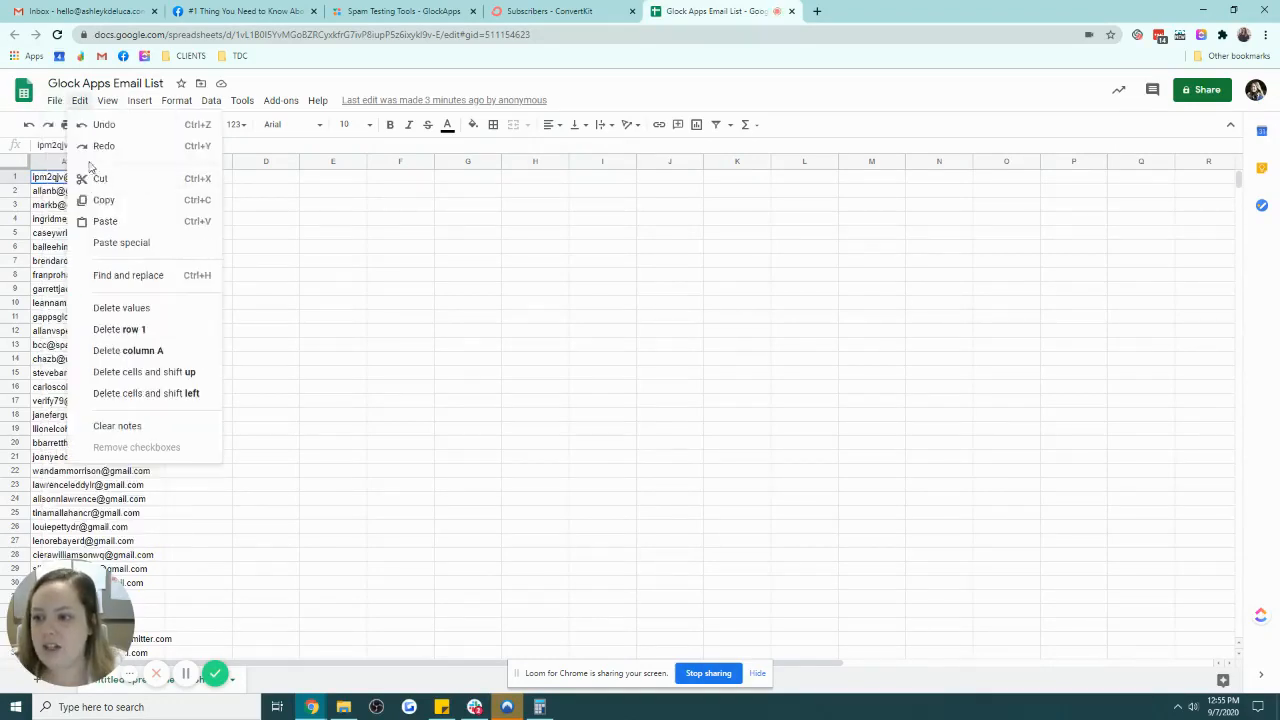
click(55, 100)
mouse_move(95, 281)
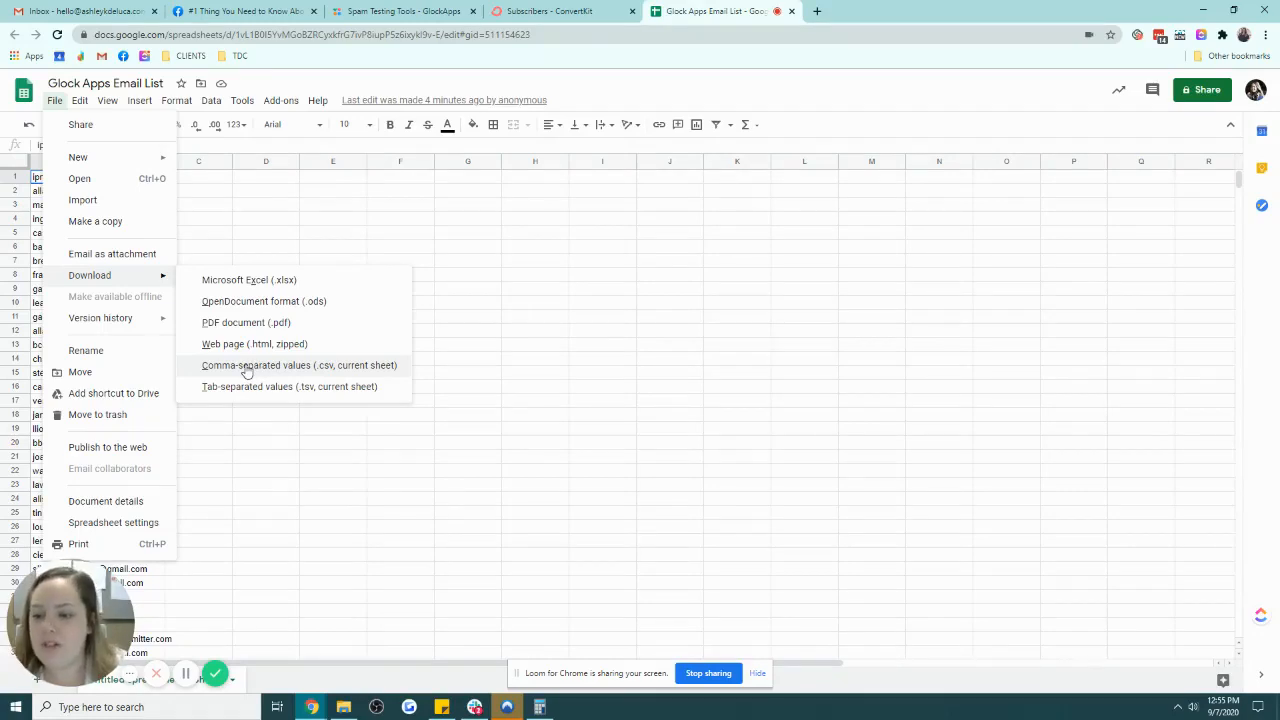
click(248, 370)
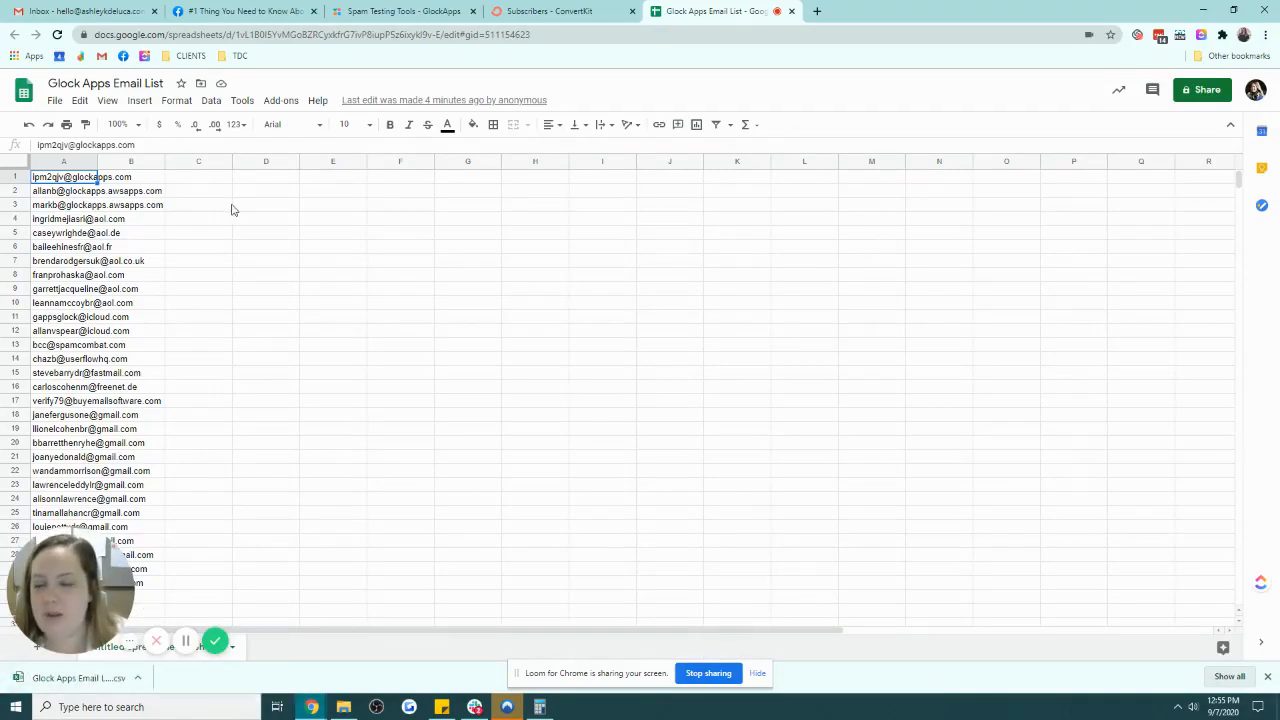
Step: Switch back to GlockApps and copy the spam test's id string to the clipboard
click(389, 9)
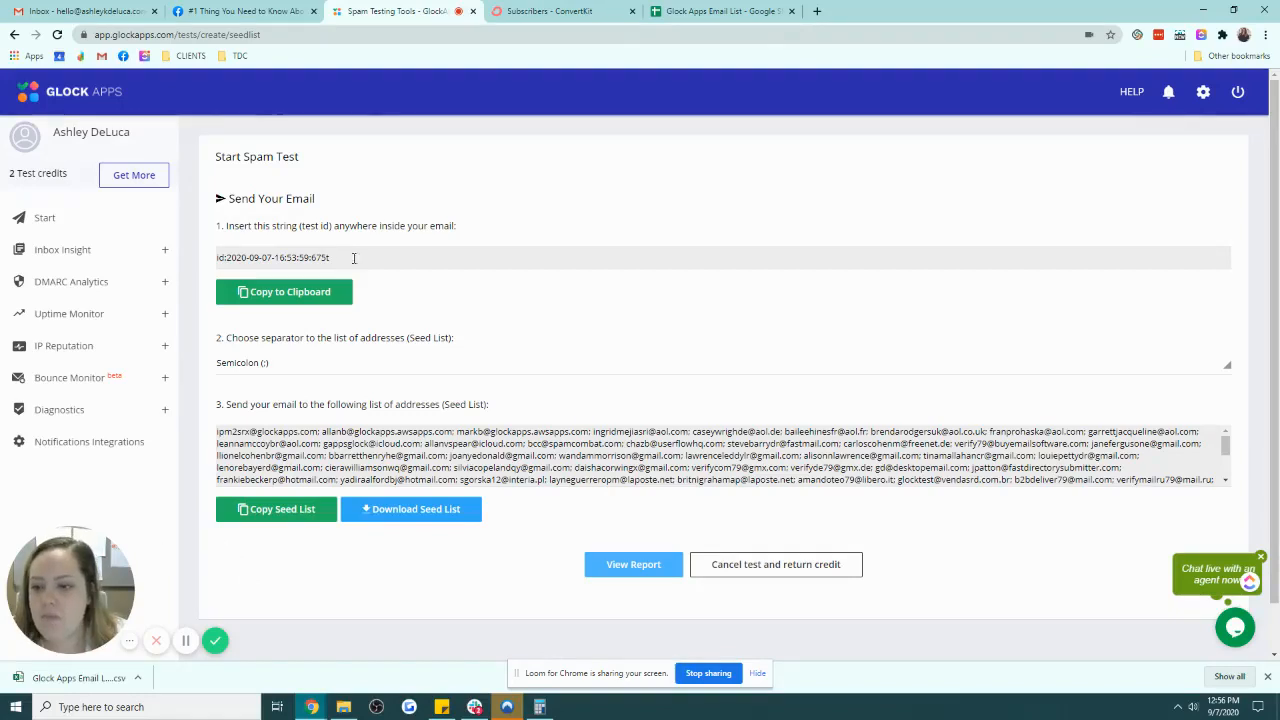
drag(352, 257, 216, 258)
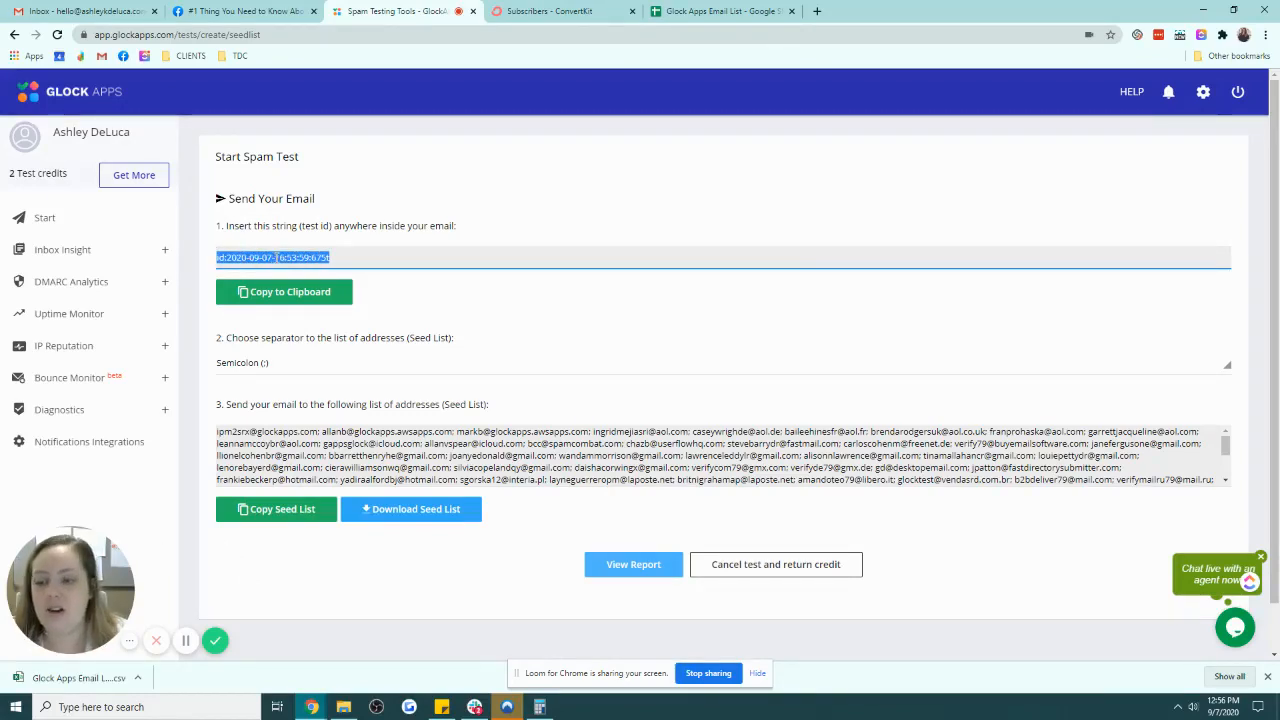
click(277, 293)
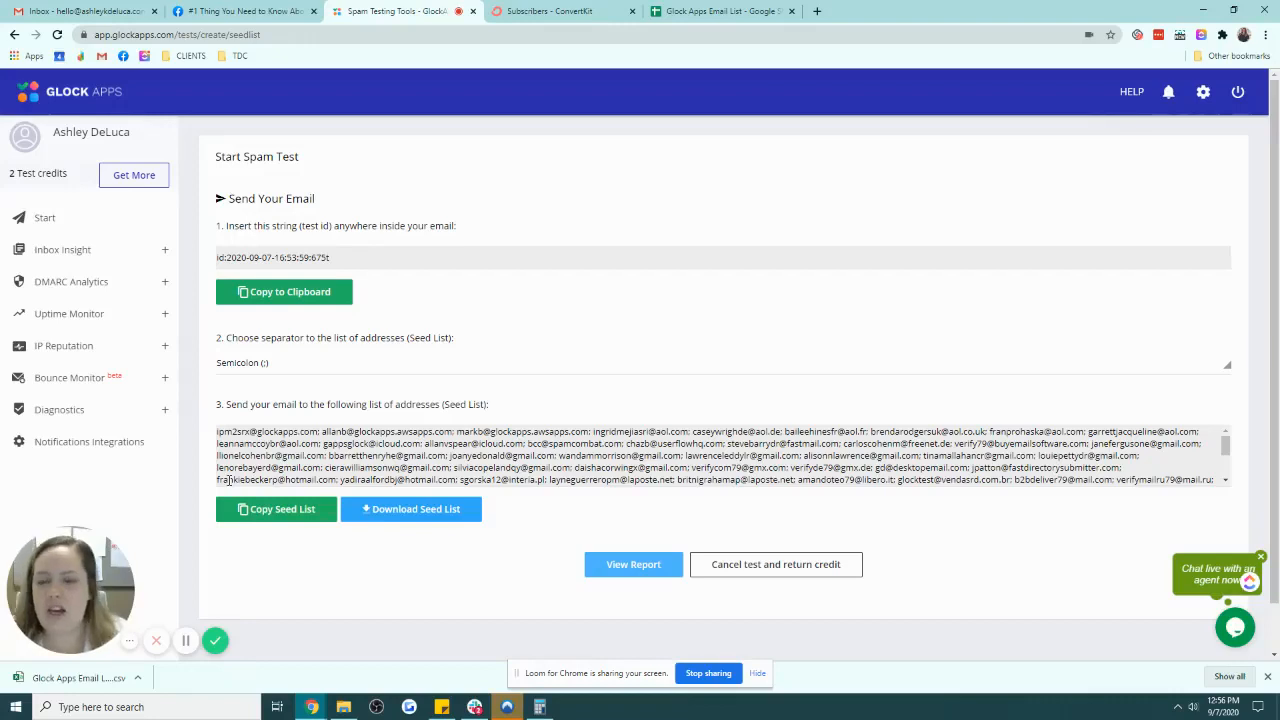
Step: Switch to the ConvertKit subscribers page and create a tag named GlockApps
click(577, 14)
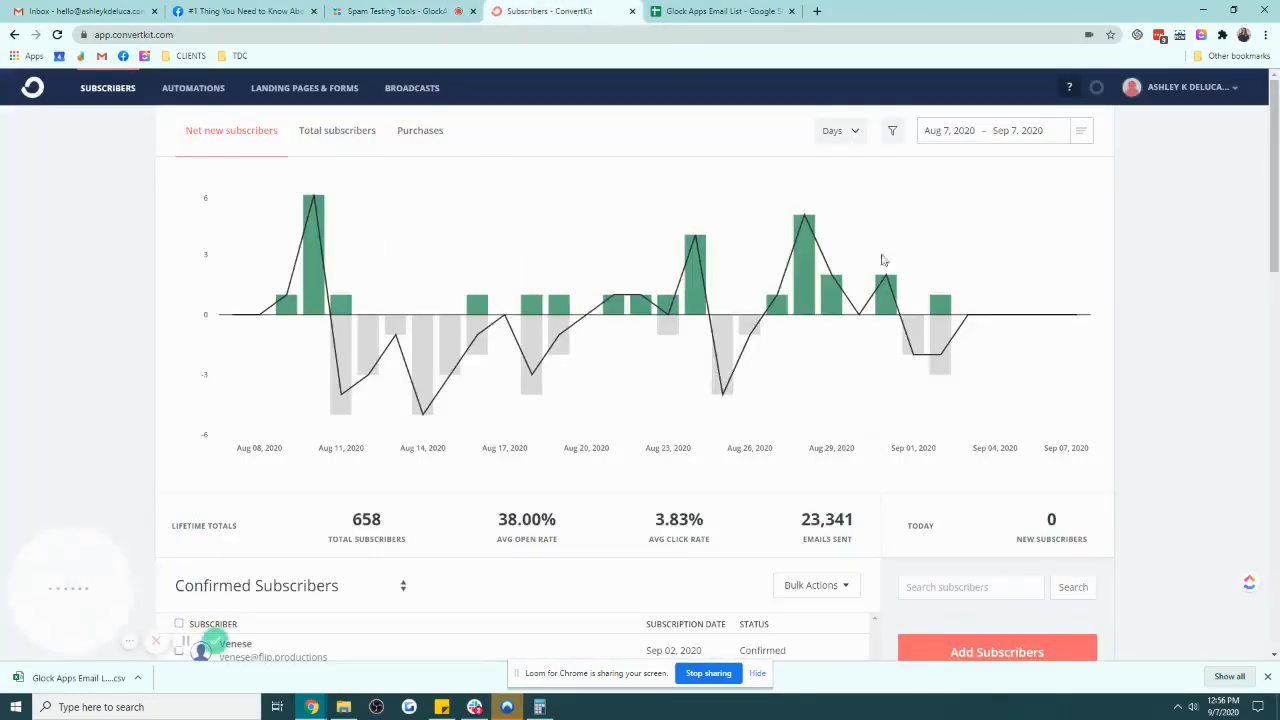
scroll(912, 306, down, 3)
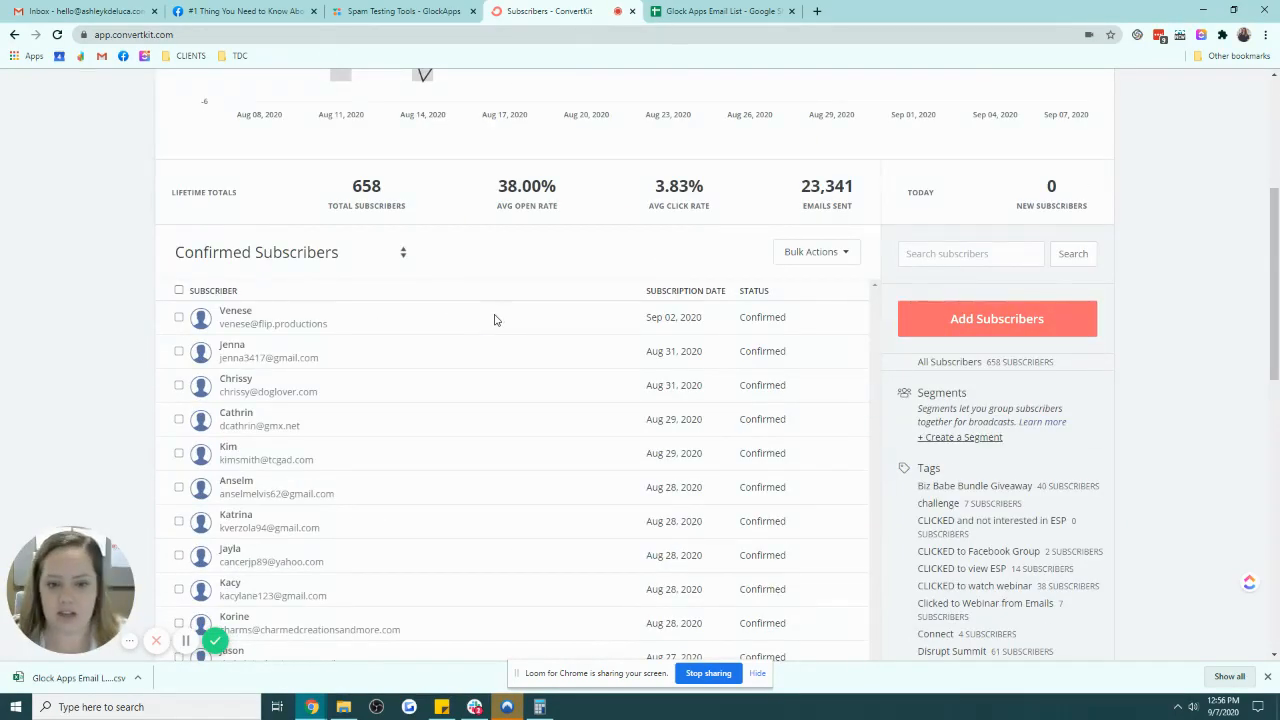
scroll(948, 400, down, 3)
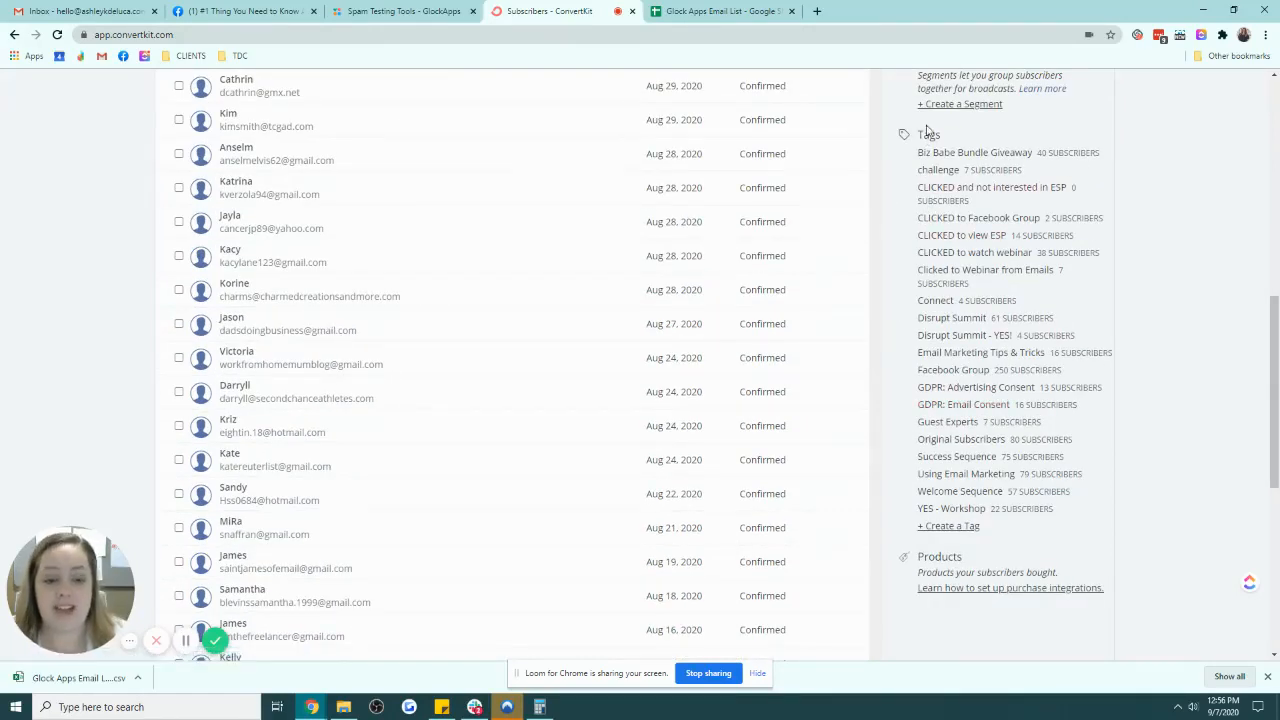
click(945, 526)
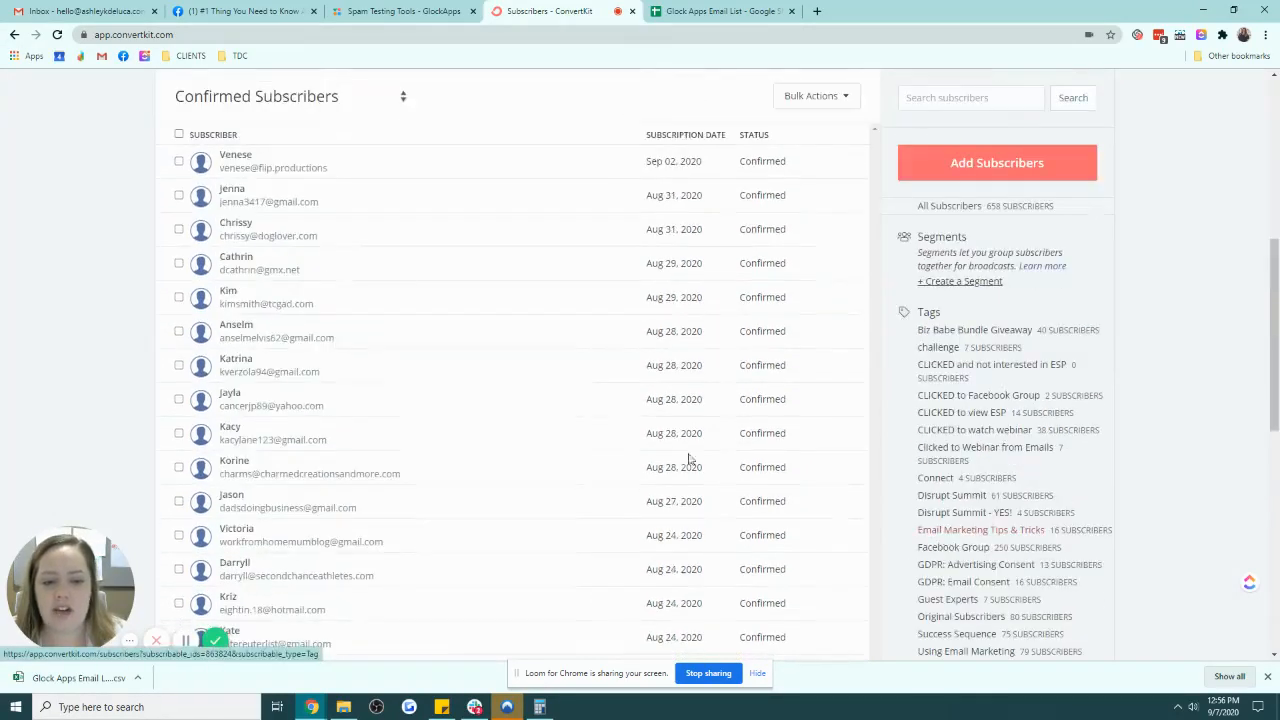
click(400, 156)
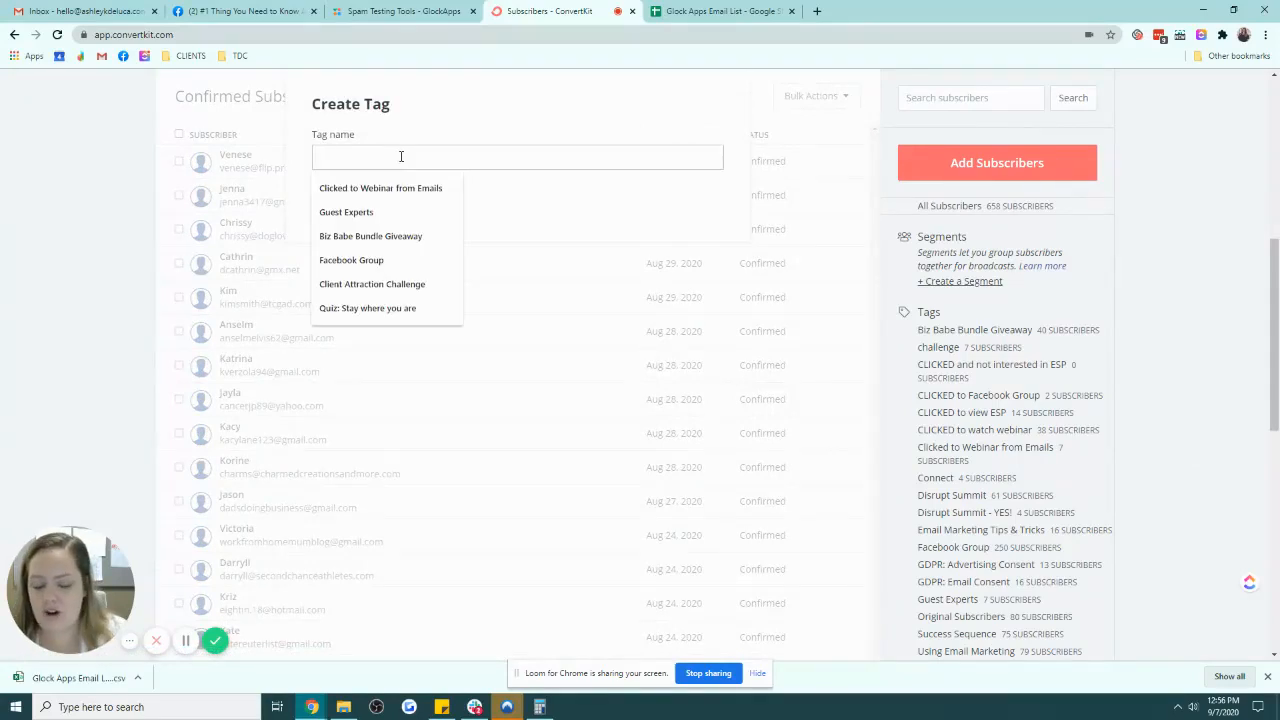
text(Glock Apps)
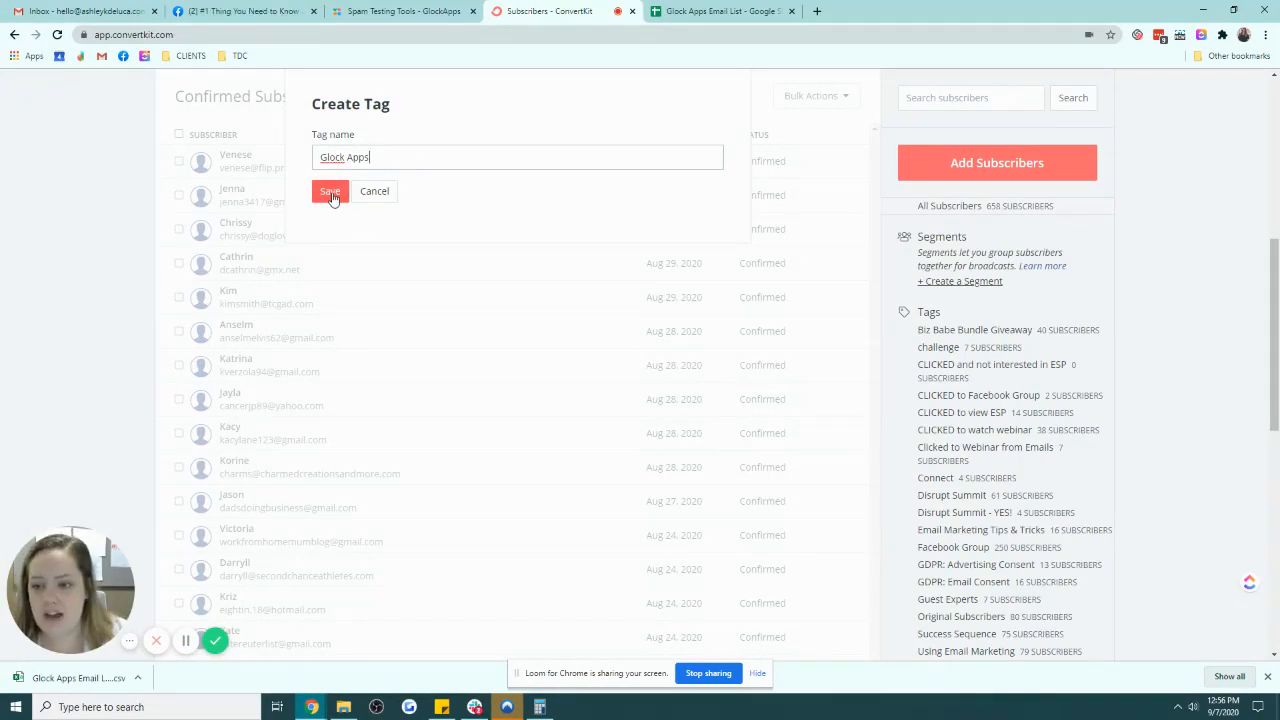
click(349, 157)
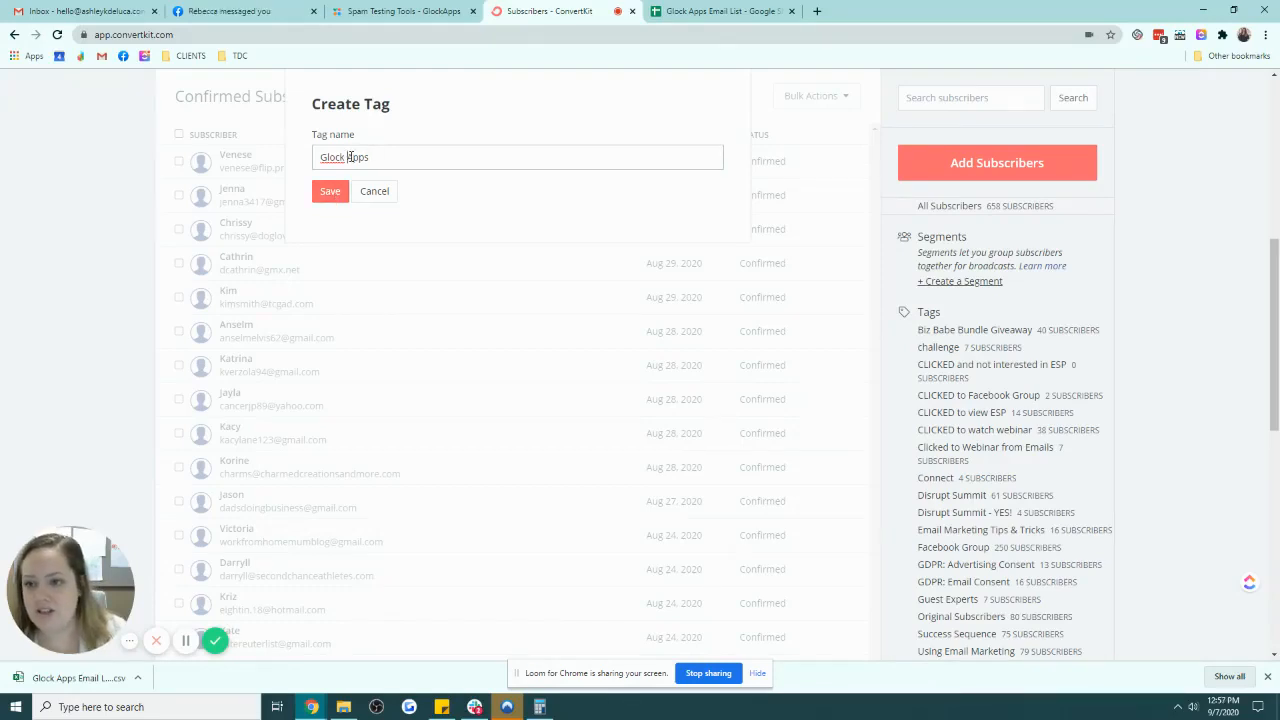
key(BackSpace)
click(336, 194)
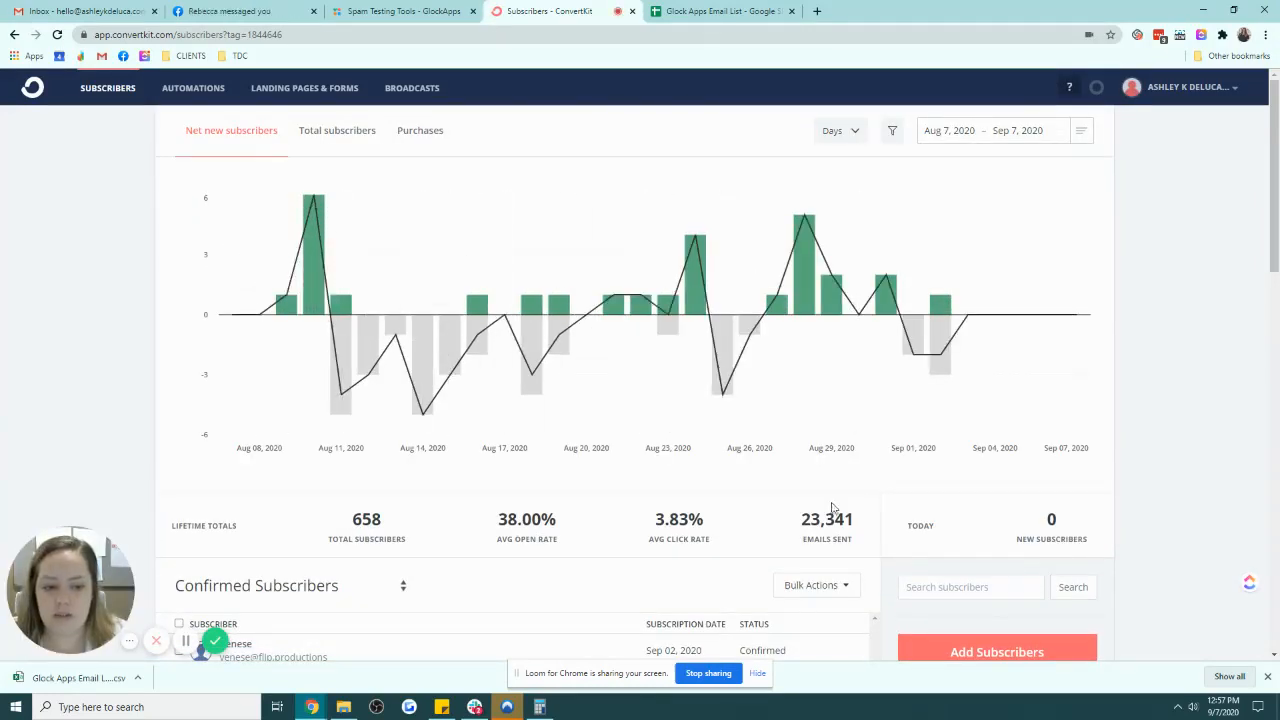
Step: Set up a CSV subscriber import with the downloaded Glock Apps Email List file and map its column to the Email field
click(970, 652)
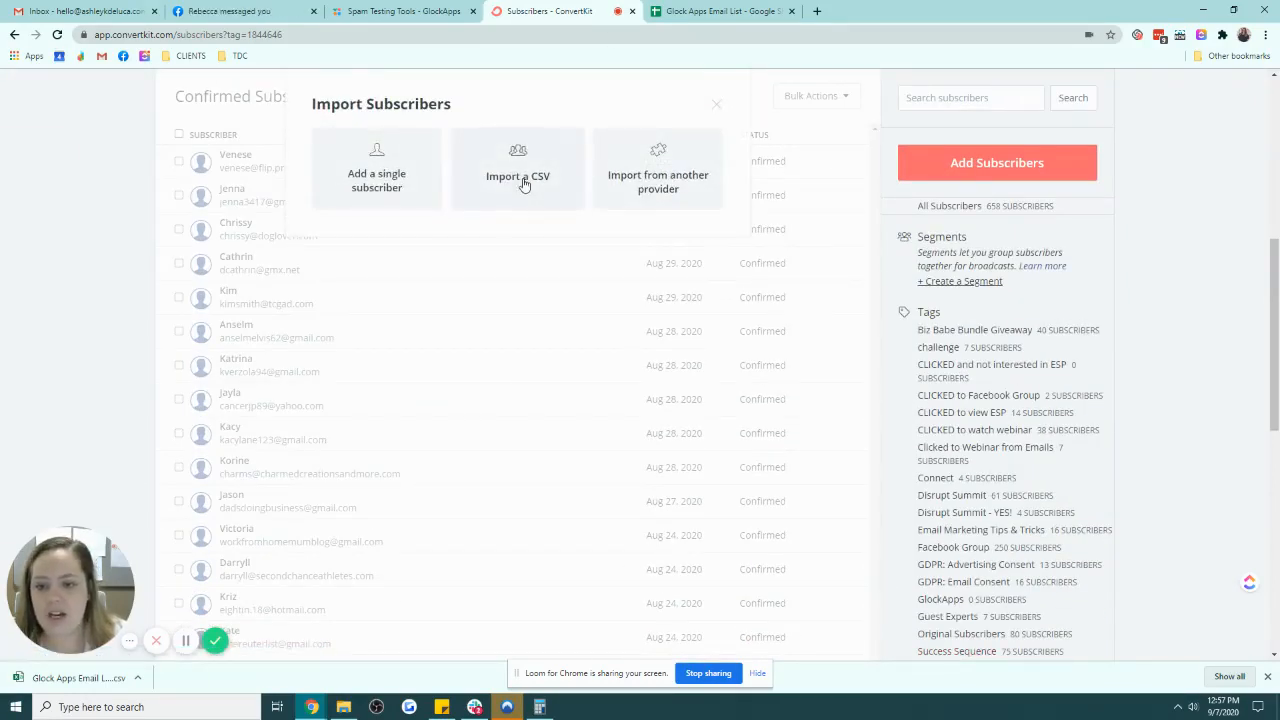
click(522, 183)
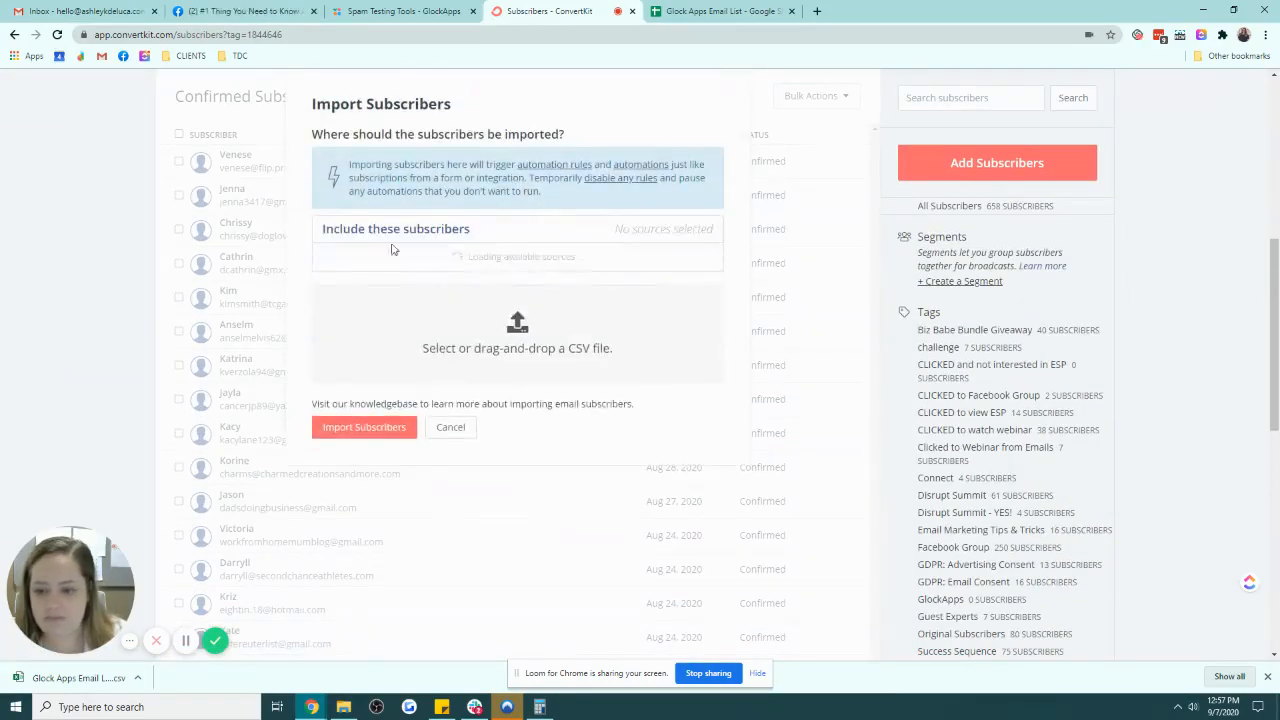
drag(97, 681, 443, 378)
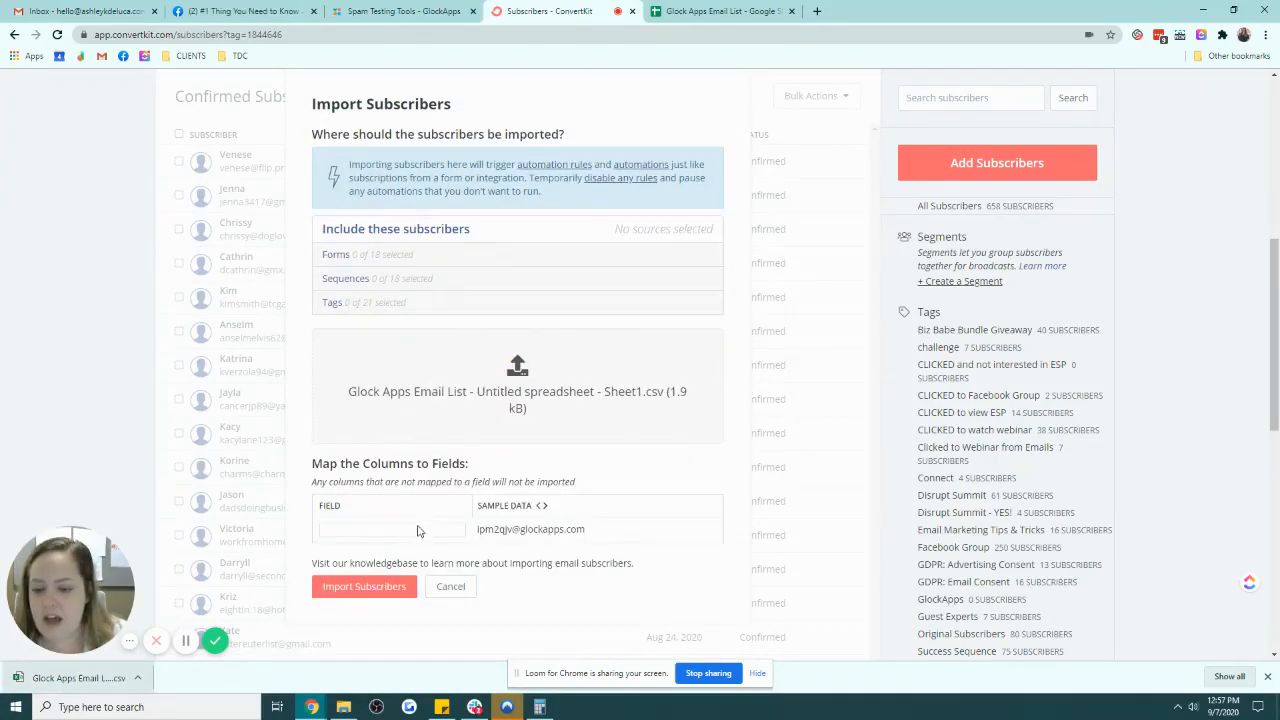
click(418, 529)
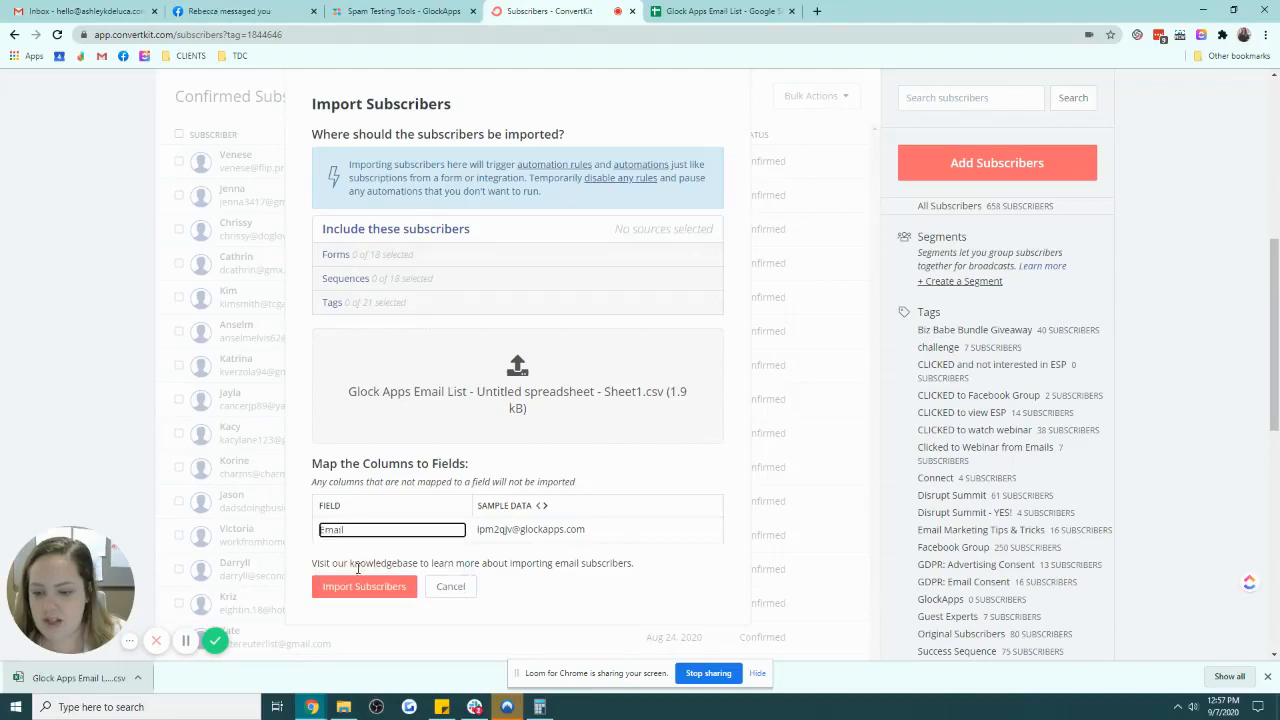
click(358, 571)
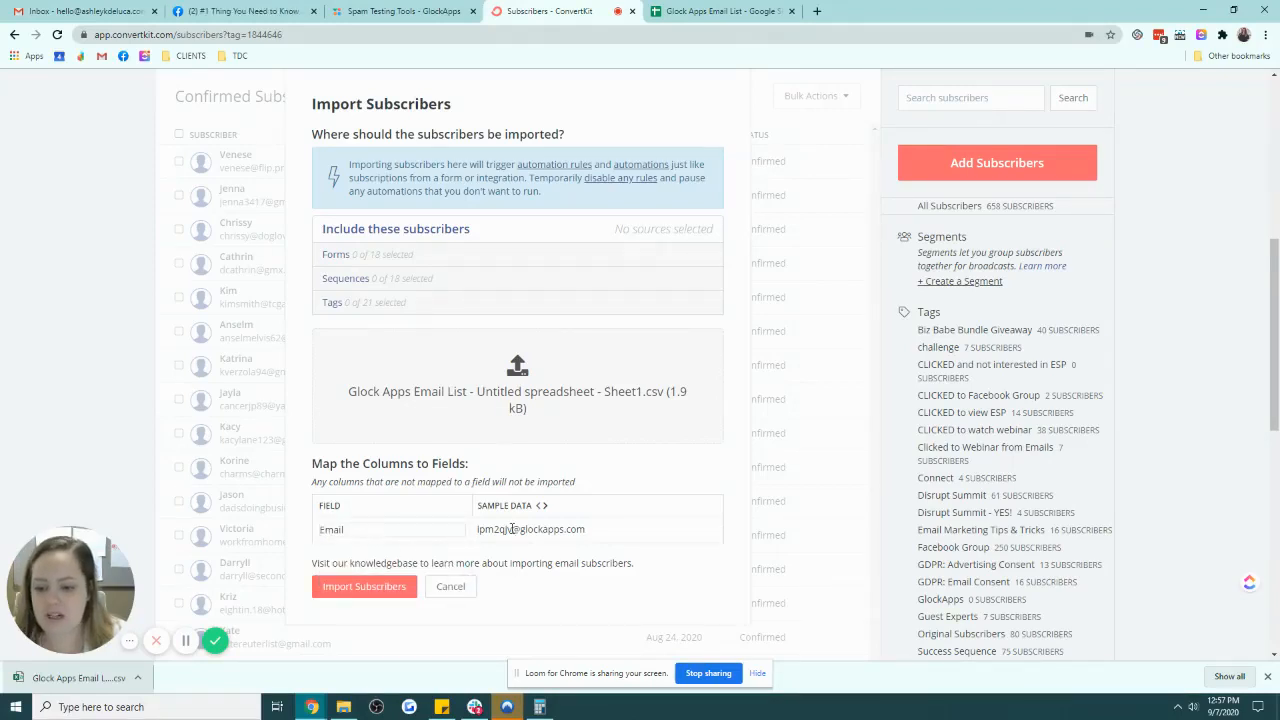
Step: Step through the sample data of the mapped column to check the addresses in the import
click(544, 507)
click(544, 507)
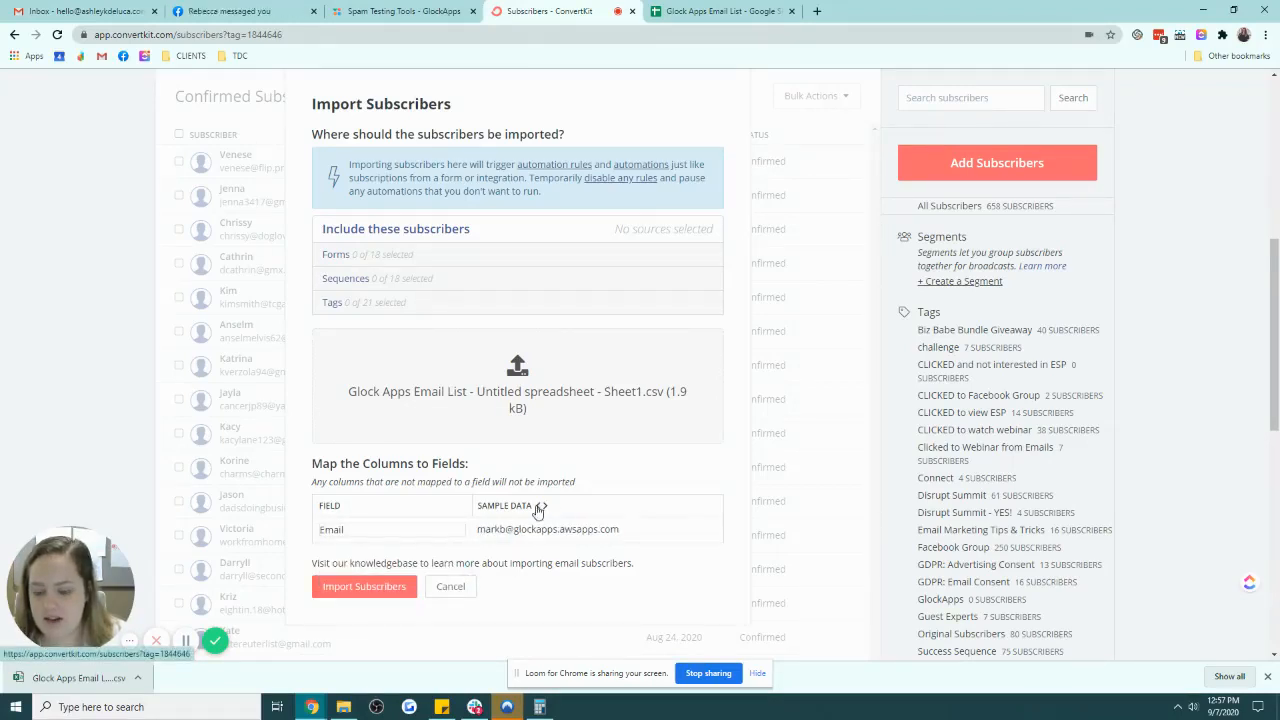
click(544, 507)
click(612, 579)
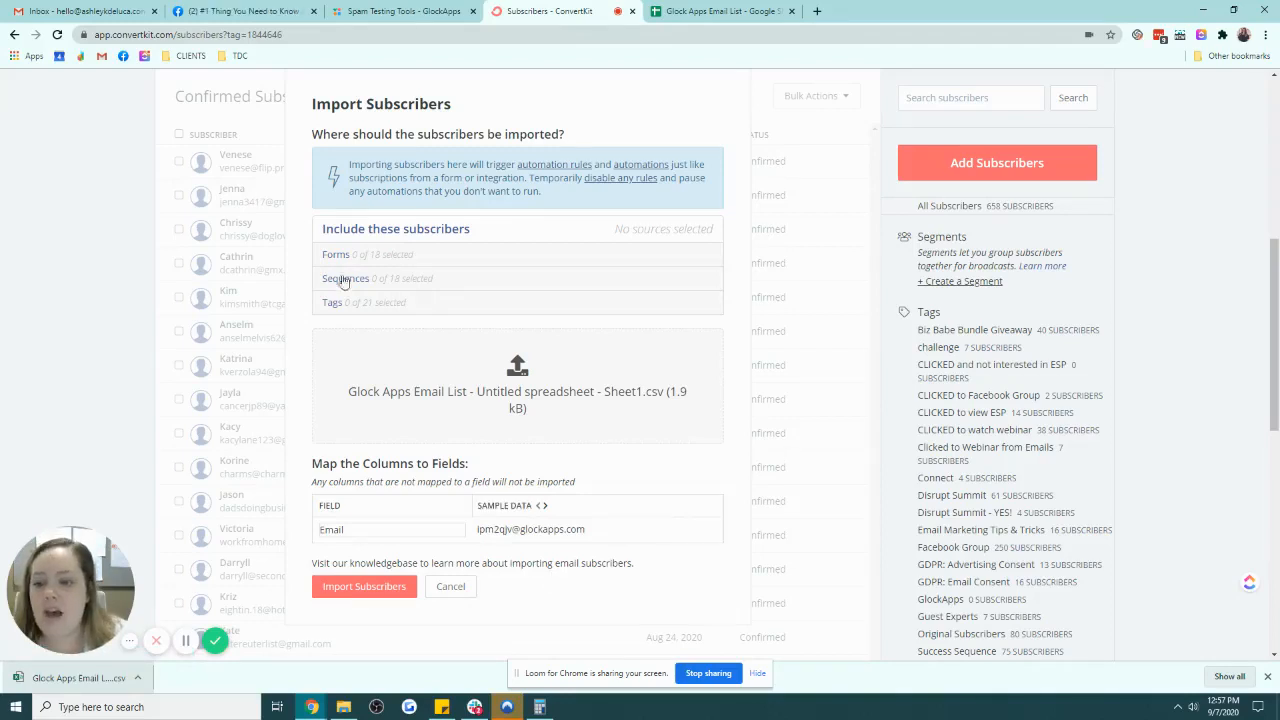
Step: Assign the import to the GlockApps tag and import the subscribers from the mapped CSV file
click(337, 305)
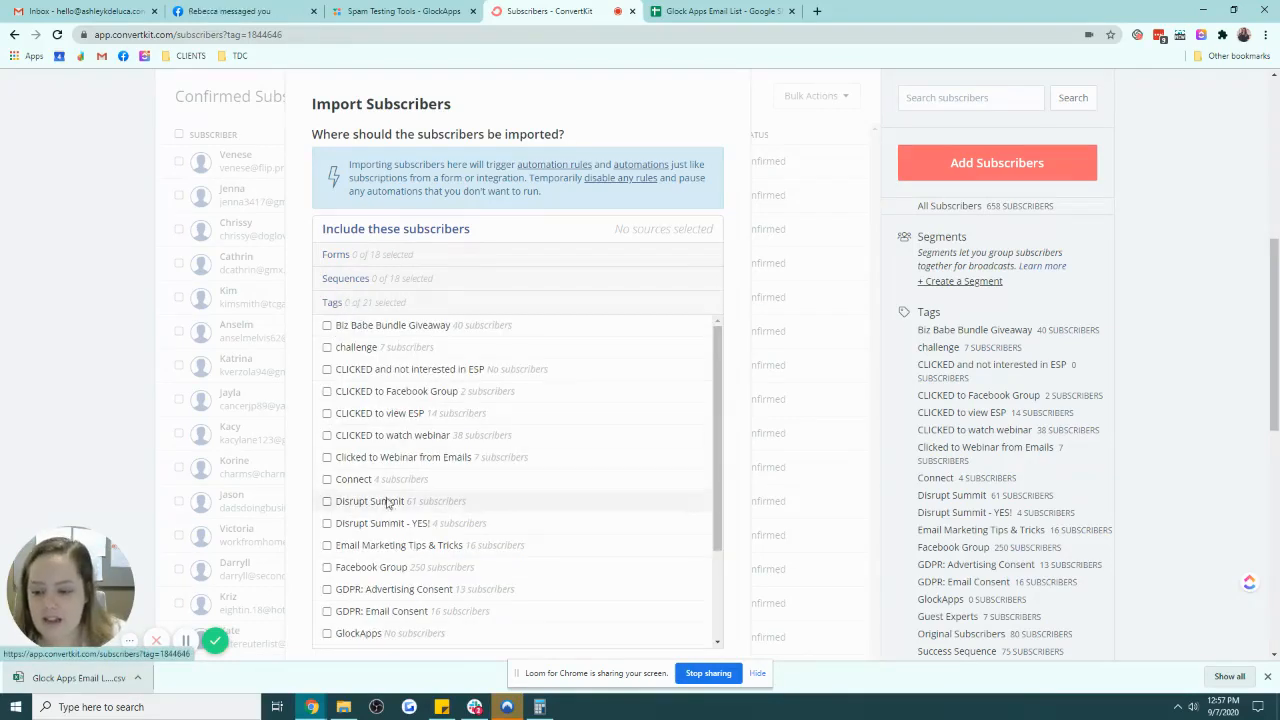
click(327, 633)
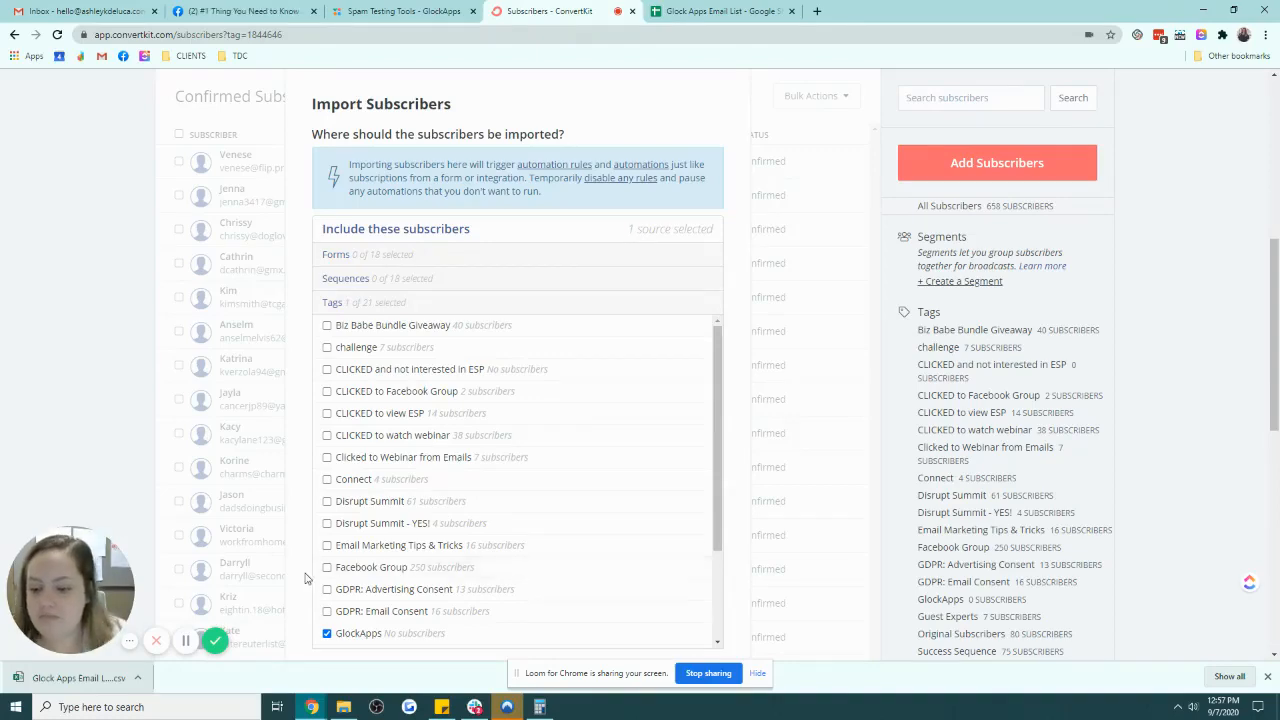
scroll(310, 577, down, 3)
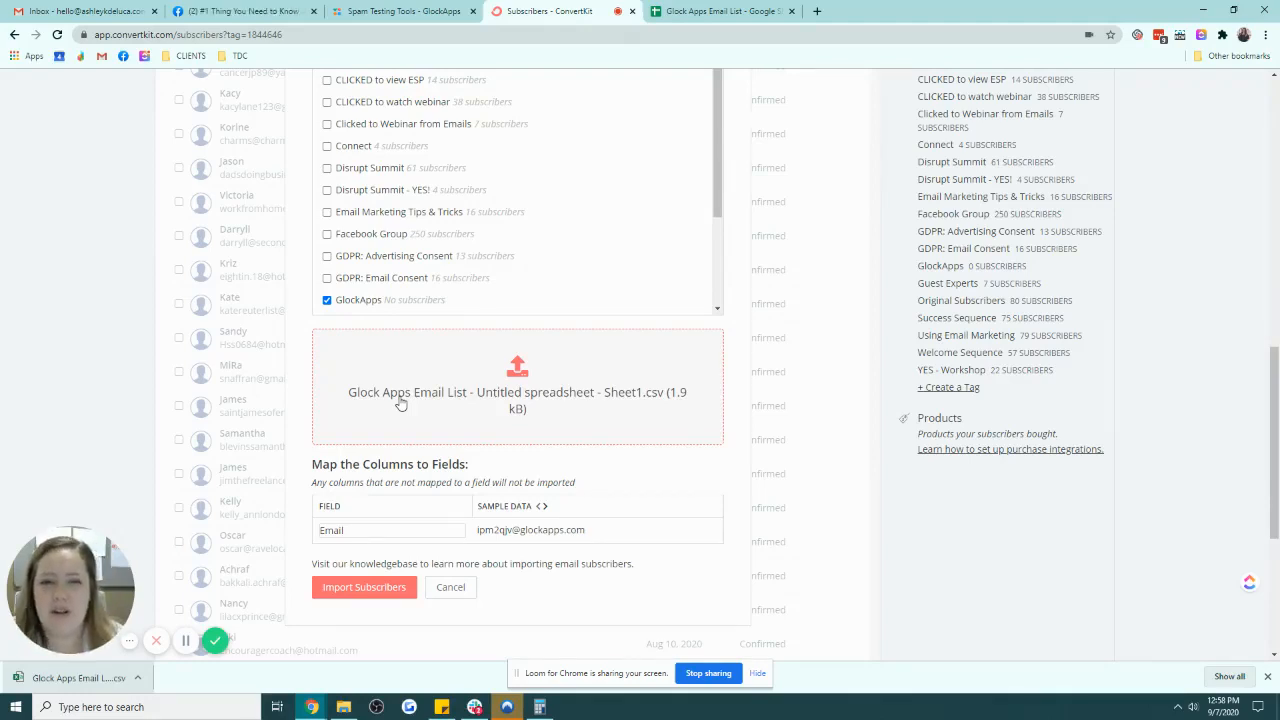
click(368, 587)
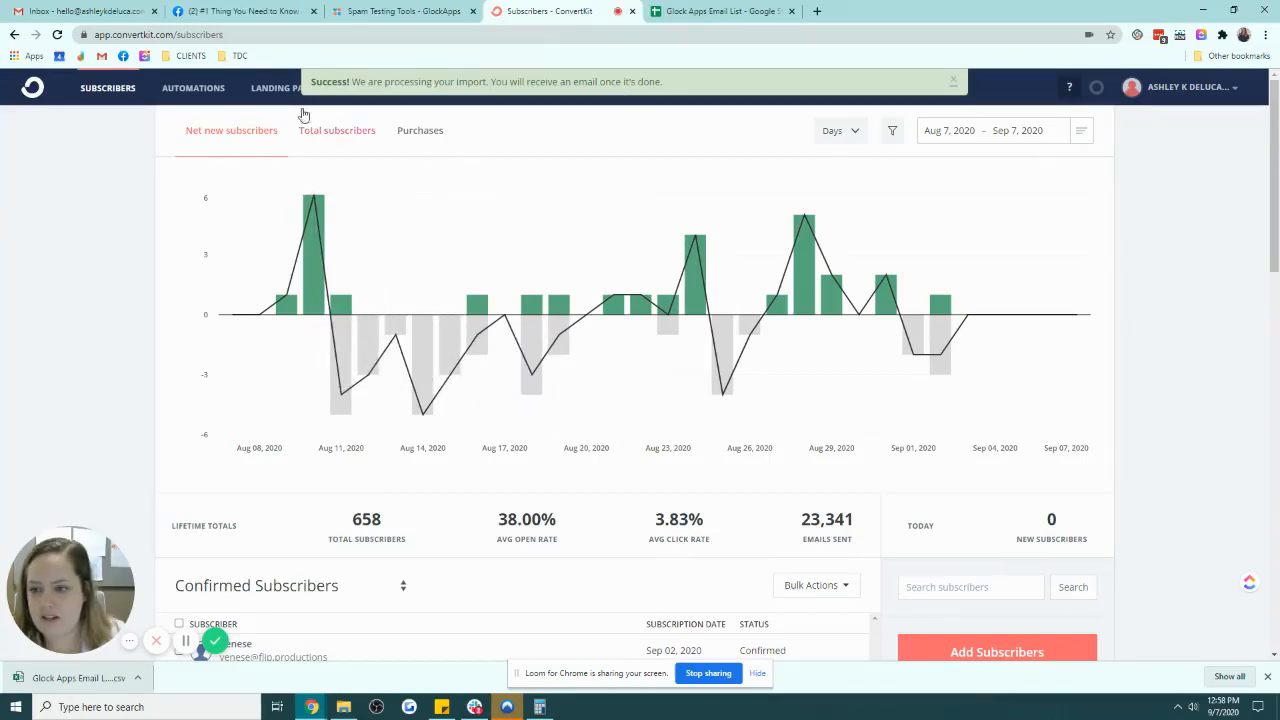
Step: Create a new broadcast and set its internal description to "GlockApp Test"
click(406, 106)
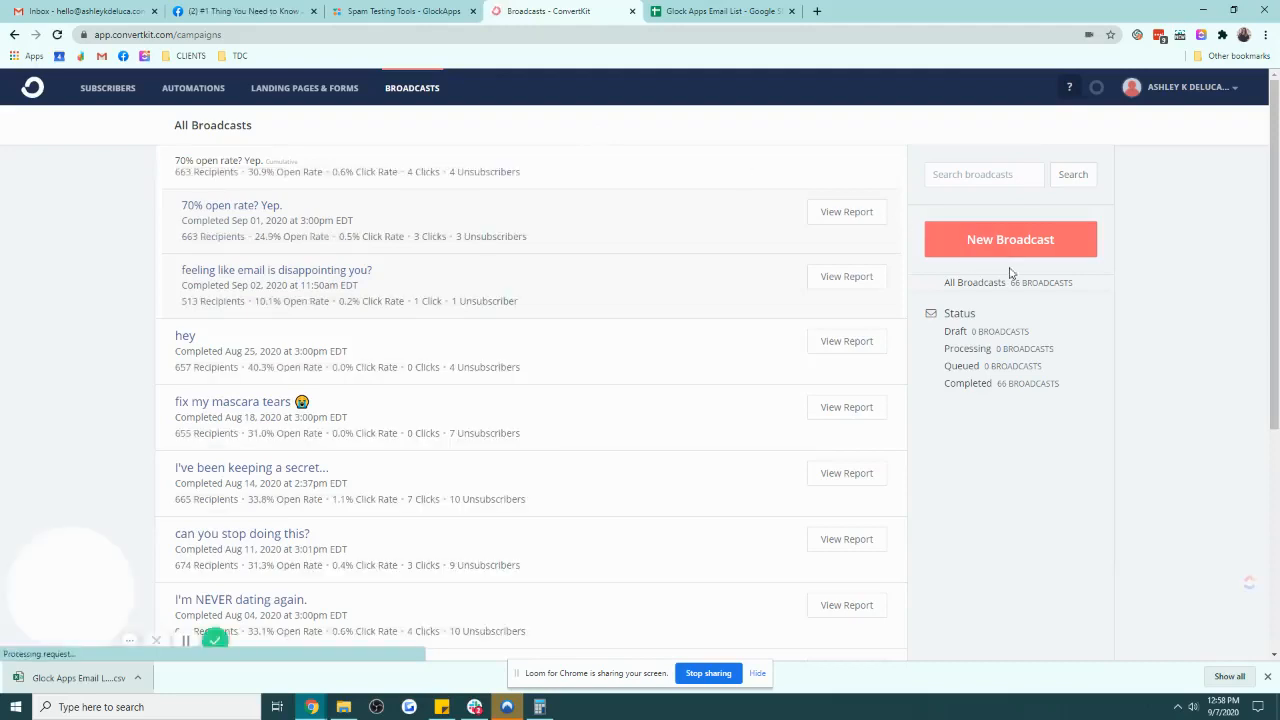
click(1016, 249)
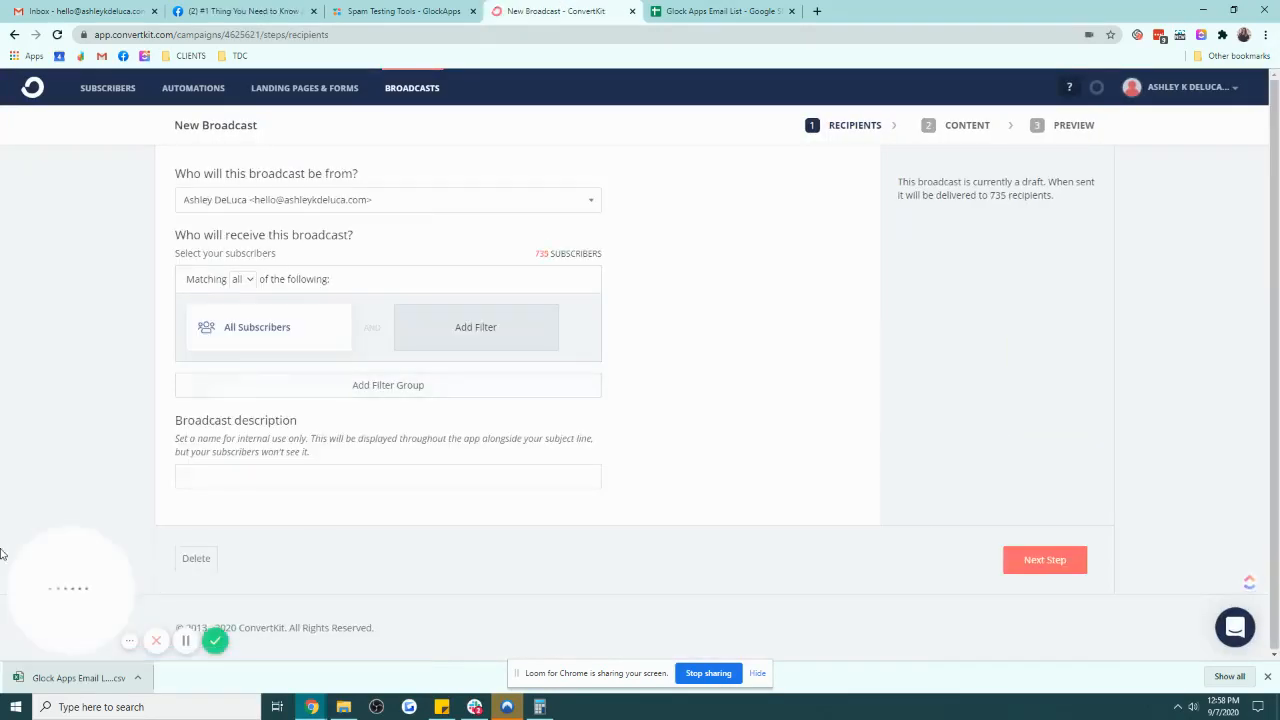
click(311, 479)
text(Glock)
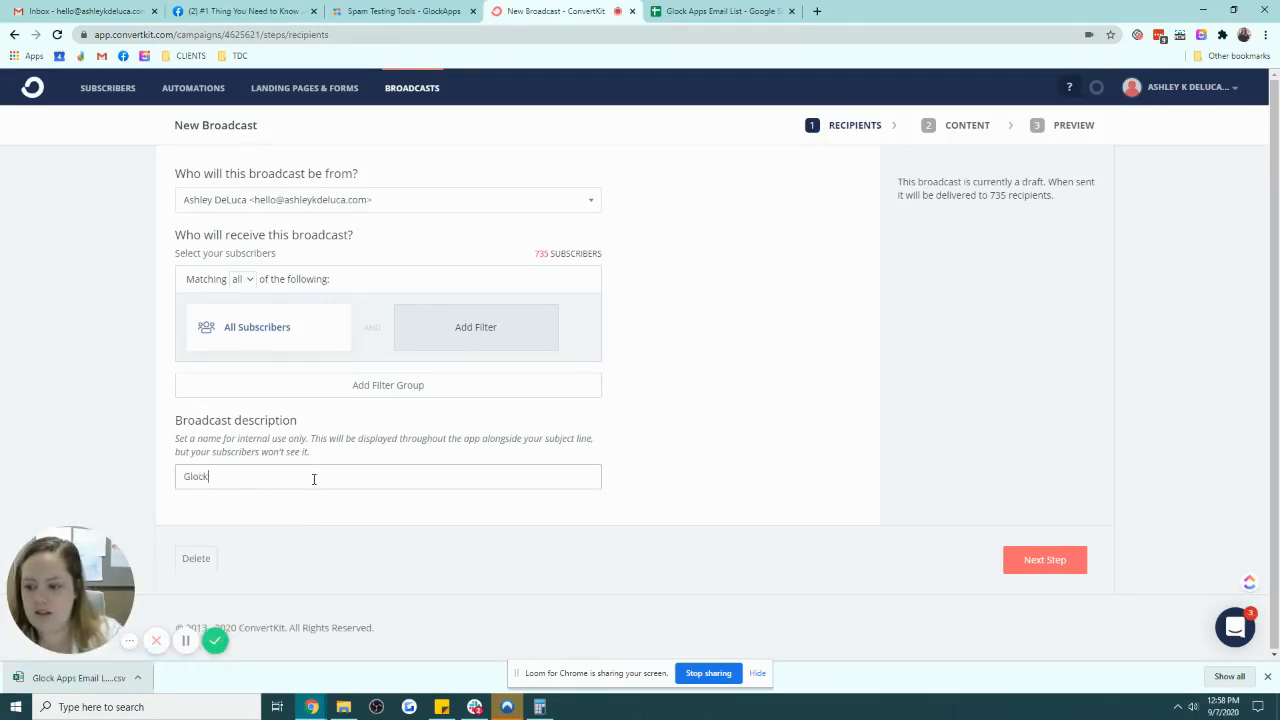
text( A)
text(App )
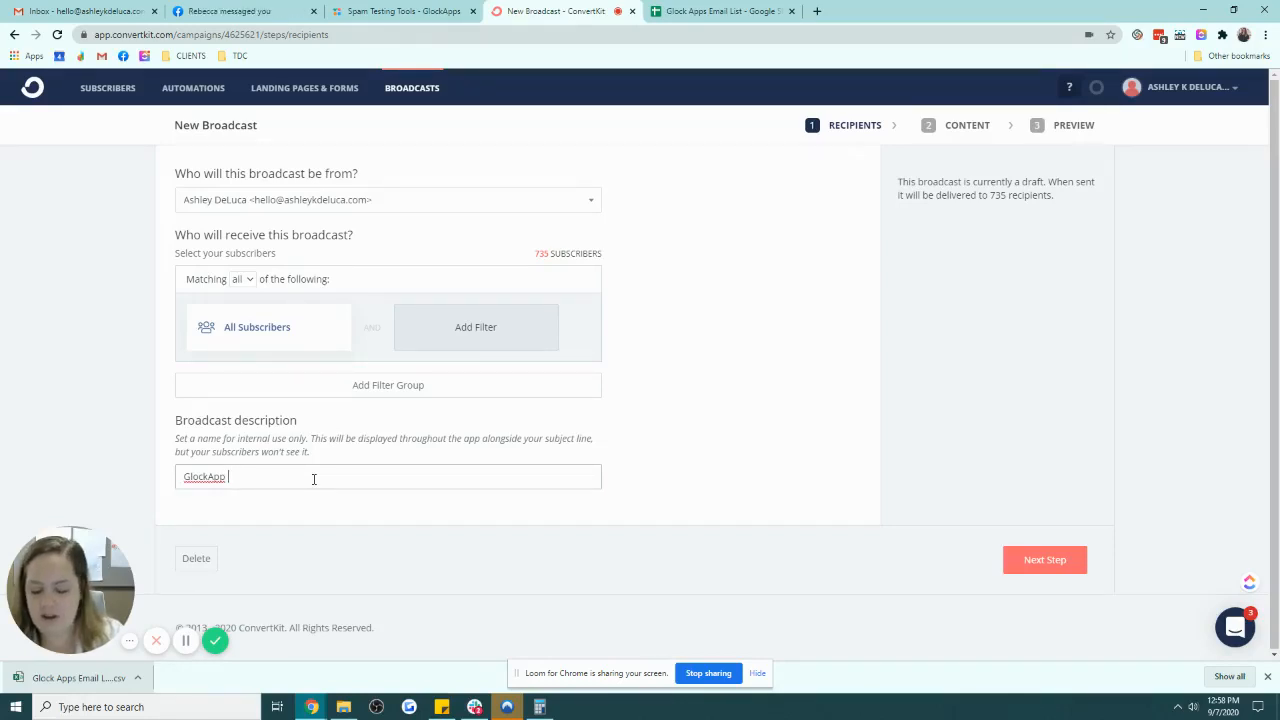
text(tES)
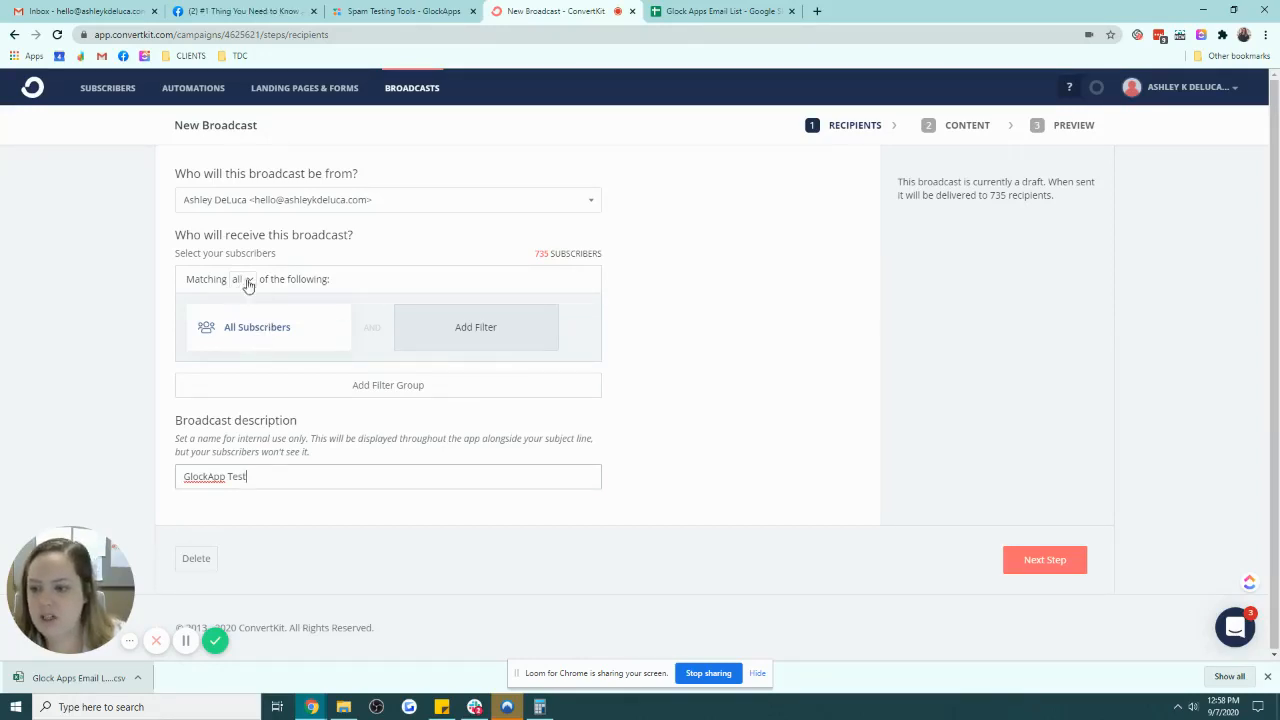
Step: Change the All Subscribers recipient filter to Subscribed to, with tags as the source
click(255, 333)
click(287, 364)
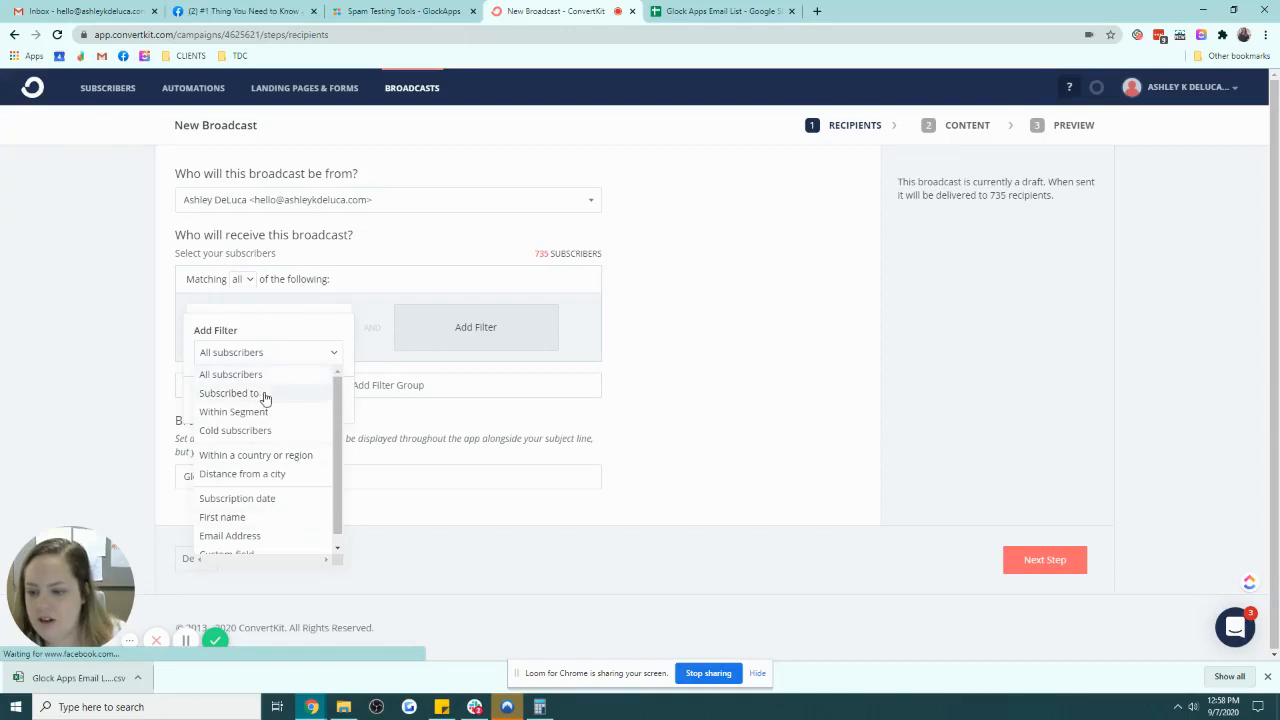
click(255, 394)
click(251, 398)
click(223, 443)
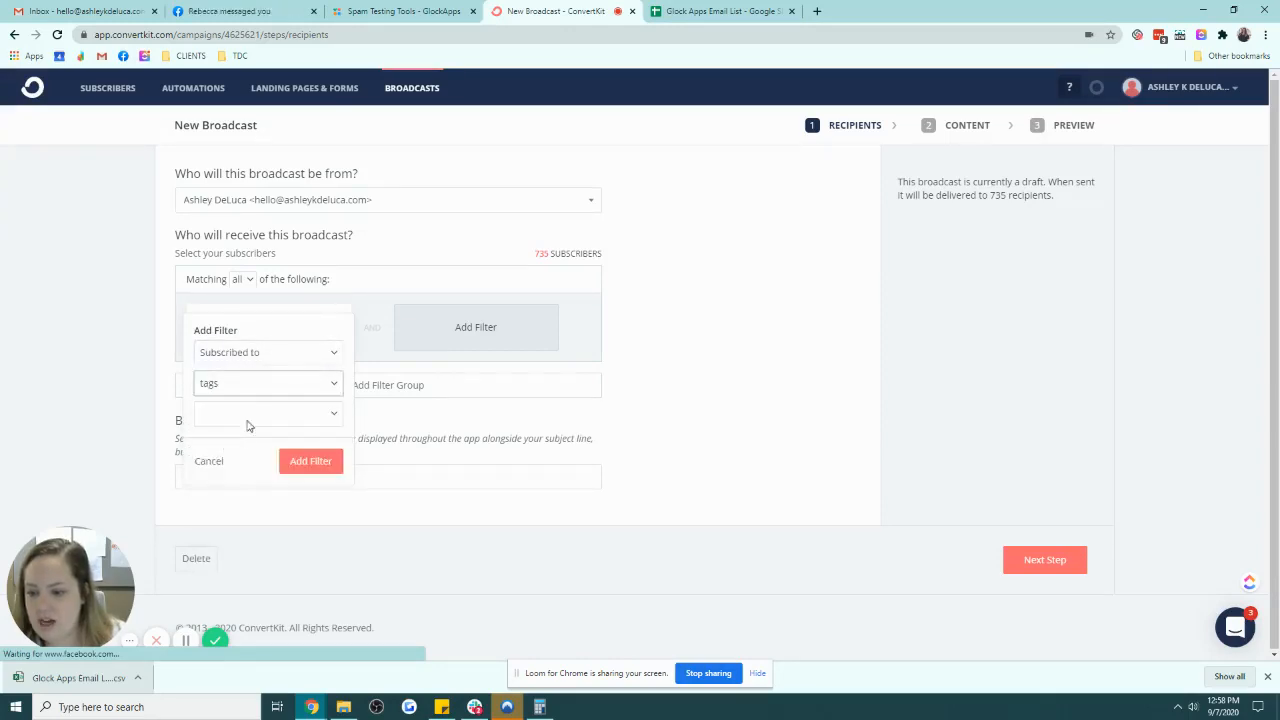
Step: Choose the GlockApps tag for the recipient filter and apply the filter to the broadcast
click(248, 418)
text(Clock)
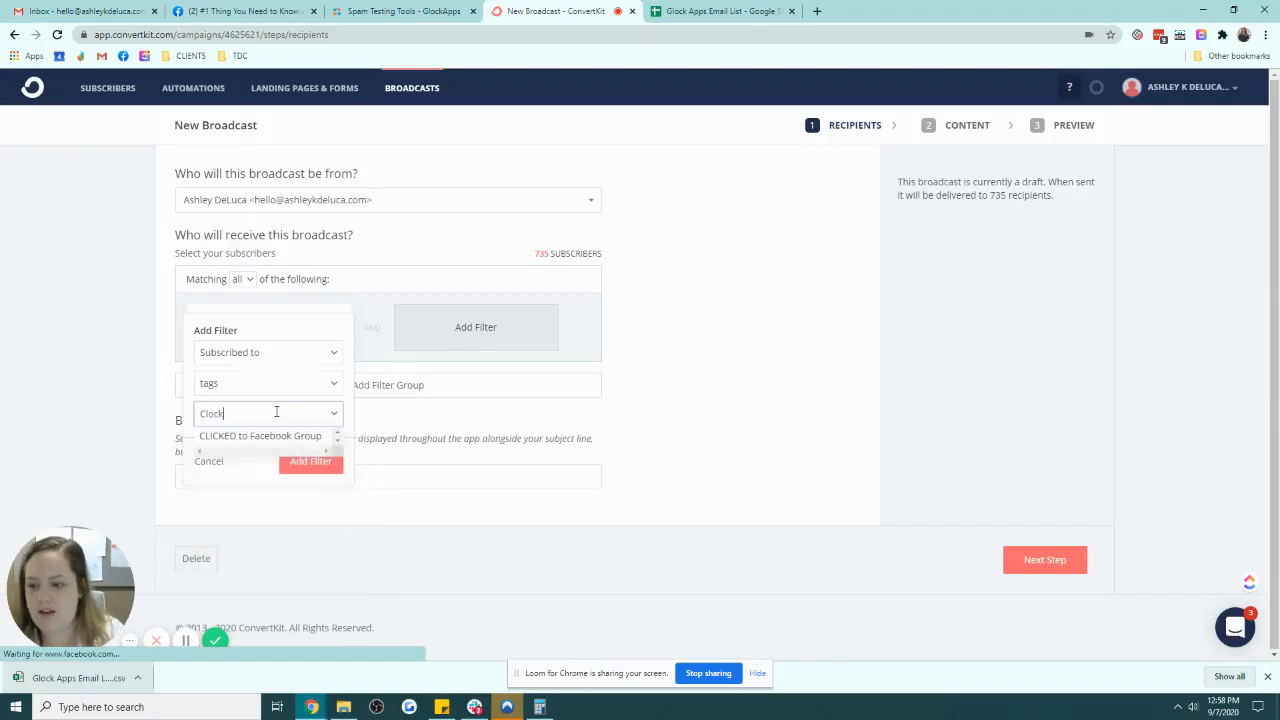
key(BackSpace)
key(BackSpace)
key(BackSpace)
key(BackSpace)
key(BackSpace)
text(Glock)
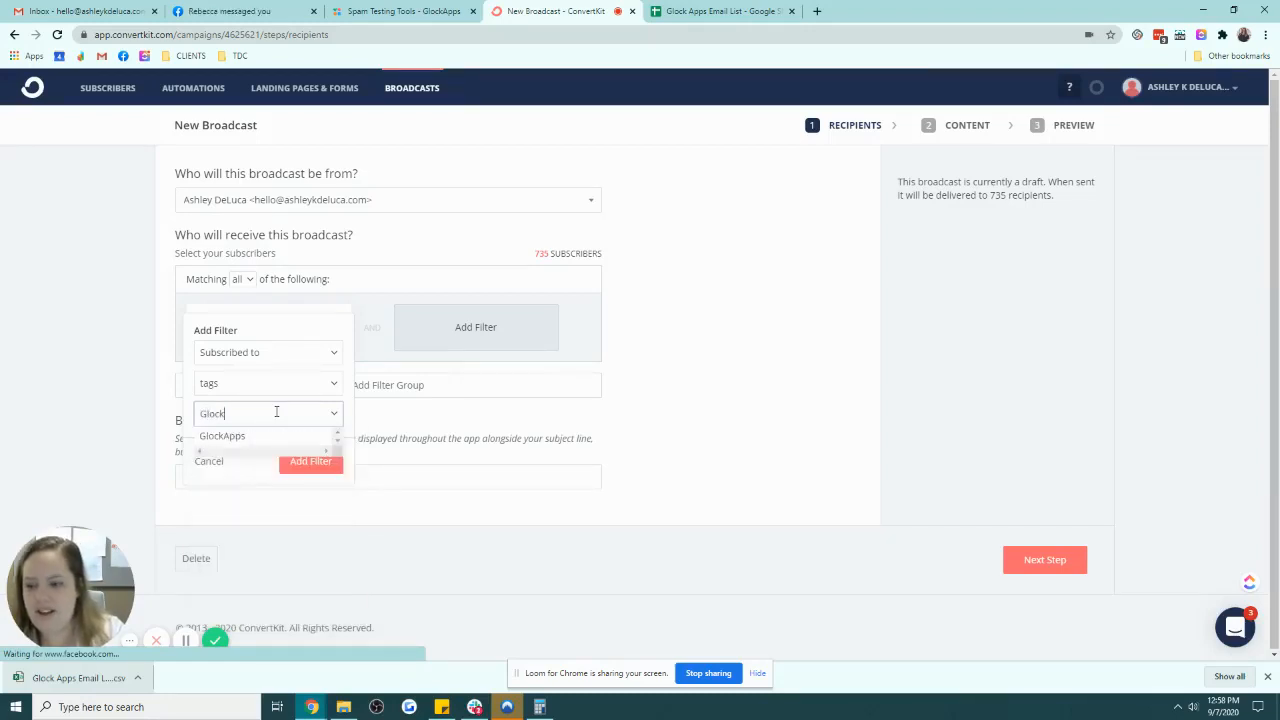
click(271, 435)
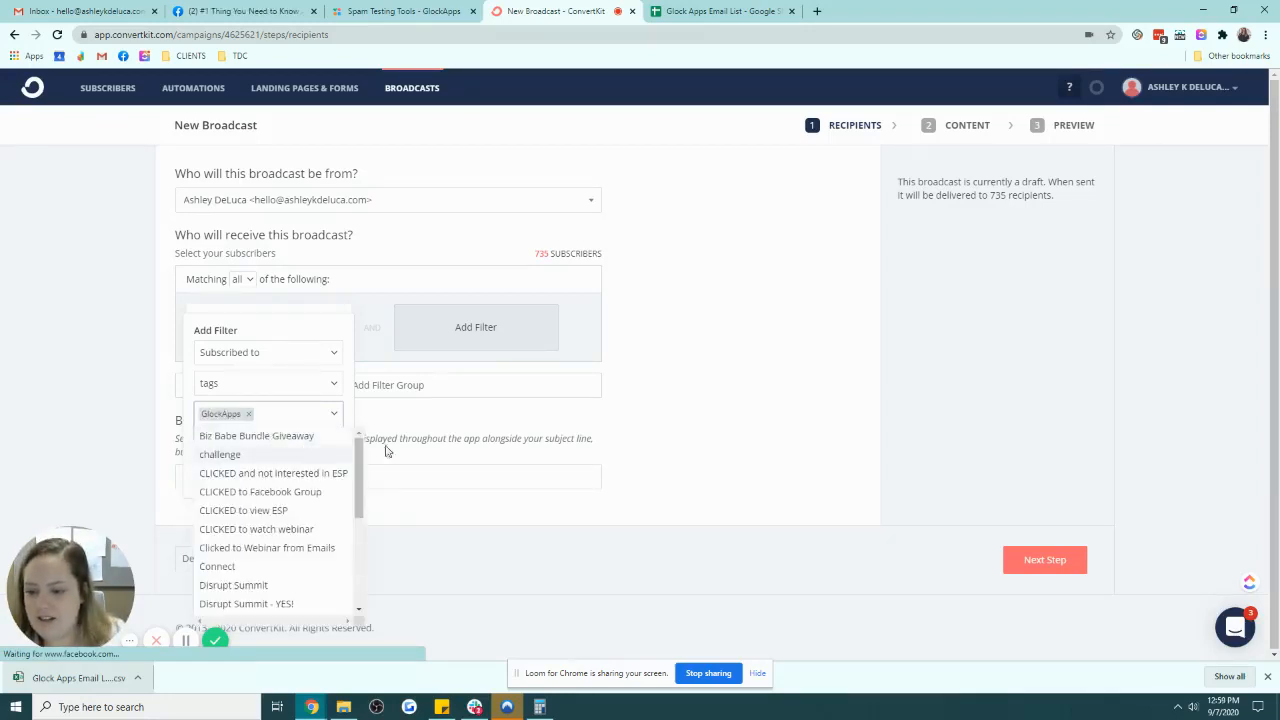
click(474, 498)
click(289, 335)
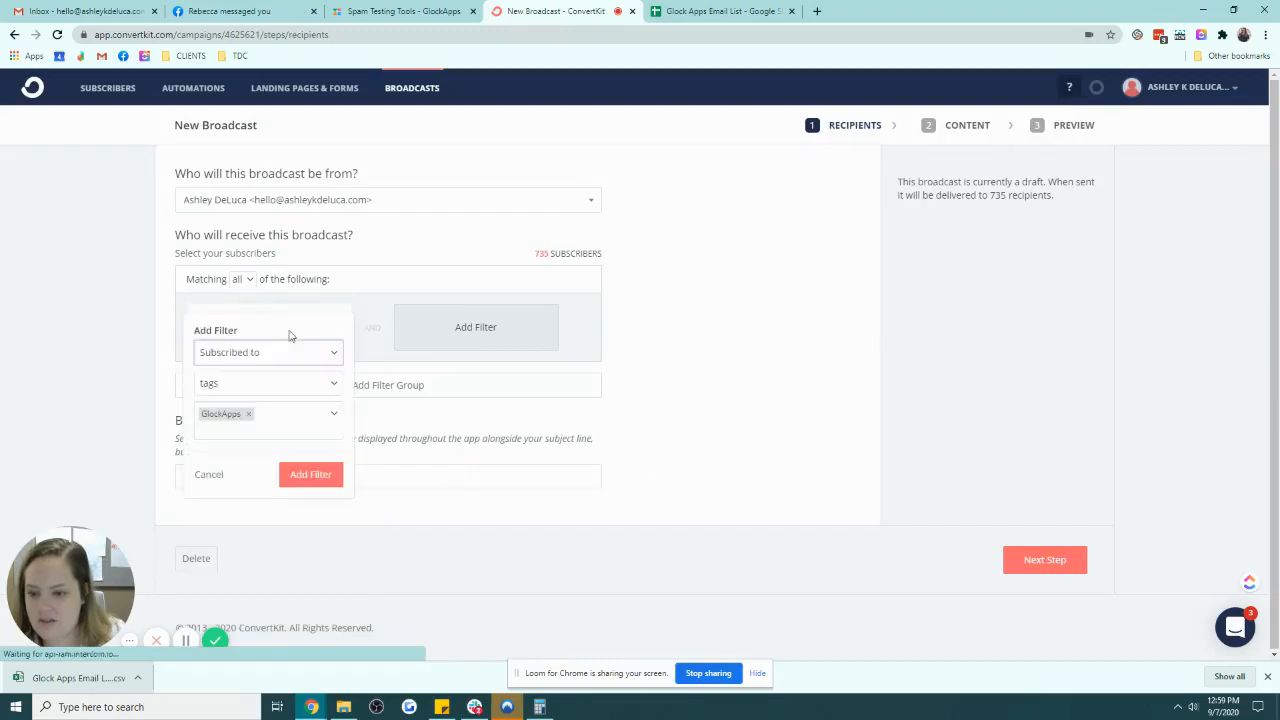
click(311, 475)
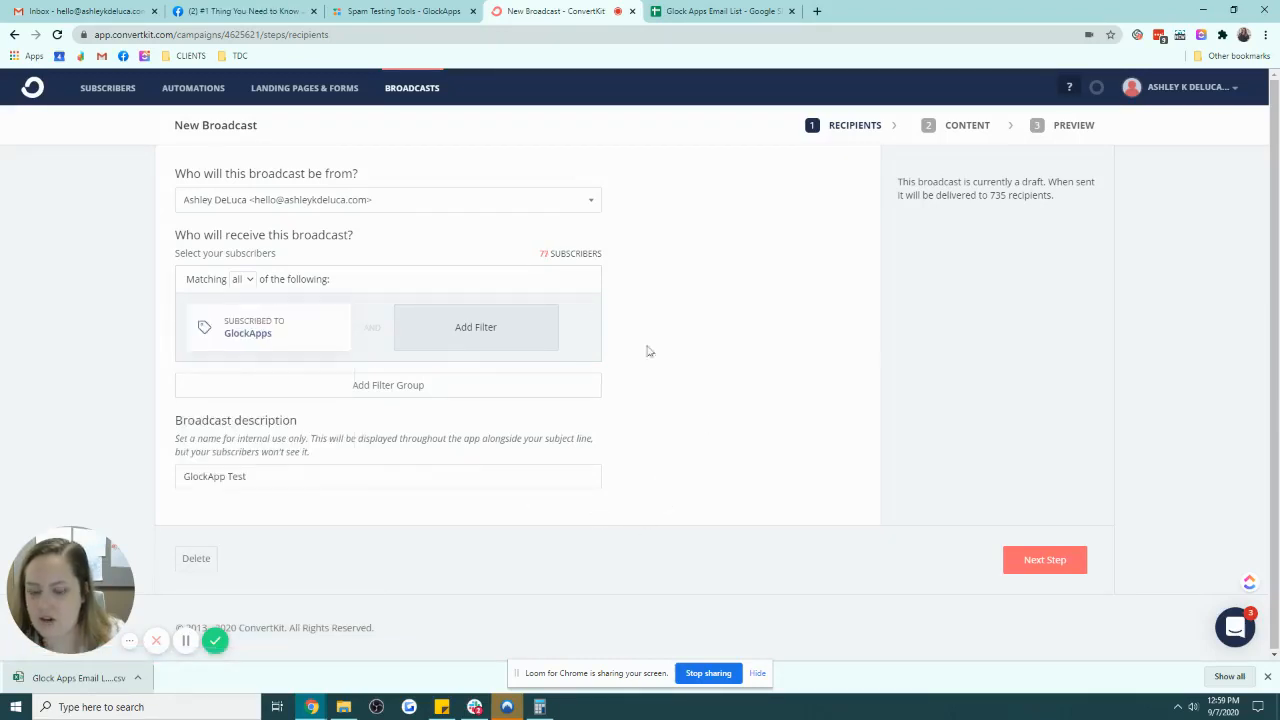
Step: Check the last row of the Glock Apps Email List sheet, then return to the broadcast to compare its recipient count
click(697, 8)
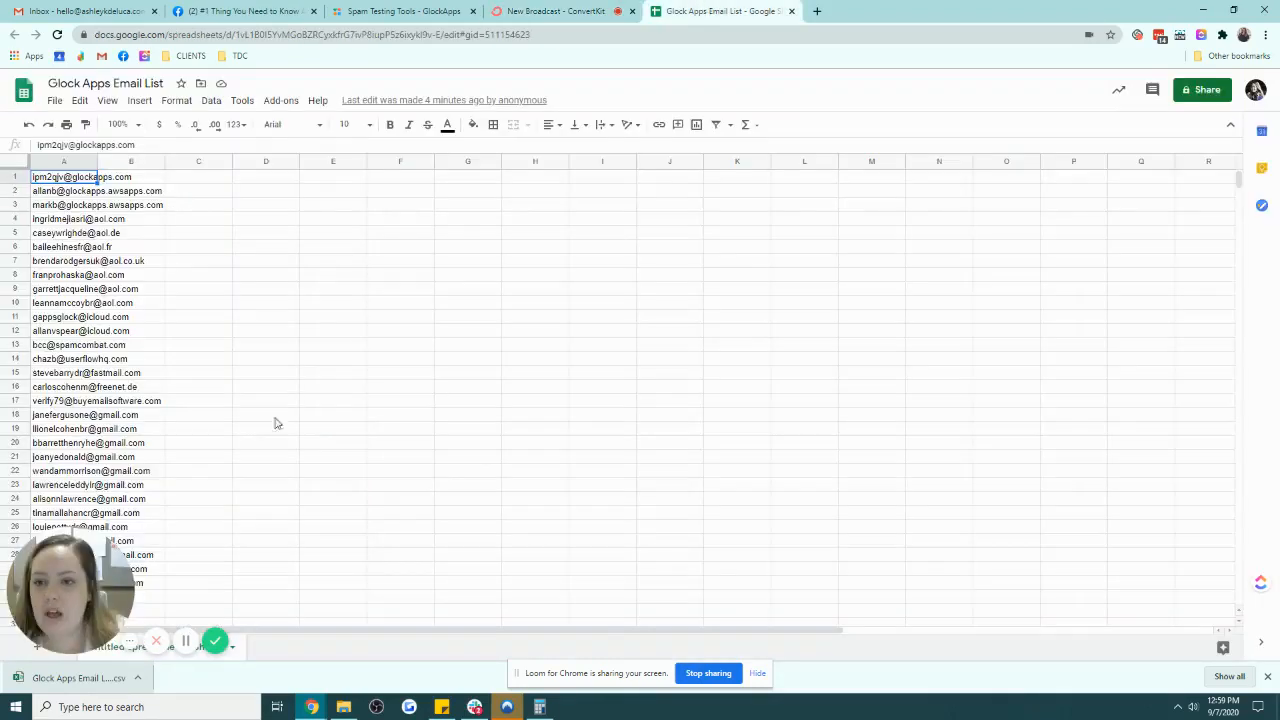
scroll(277, 424, down, 10)
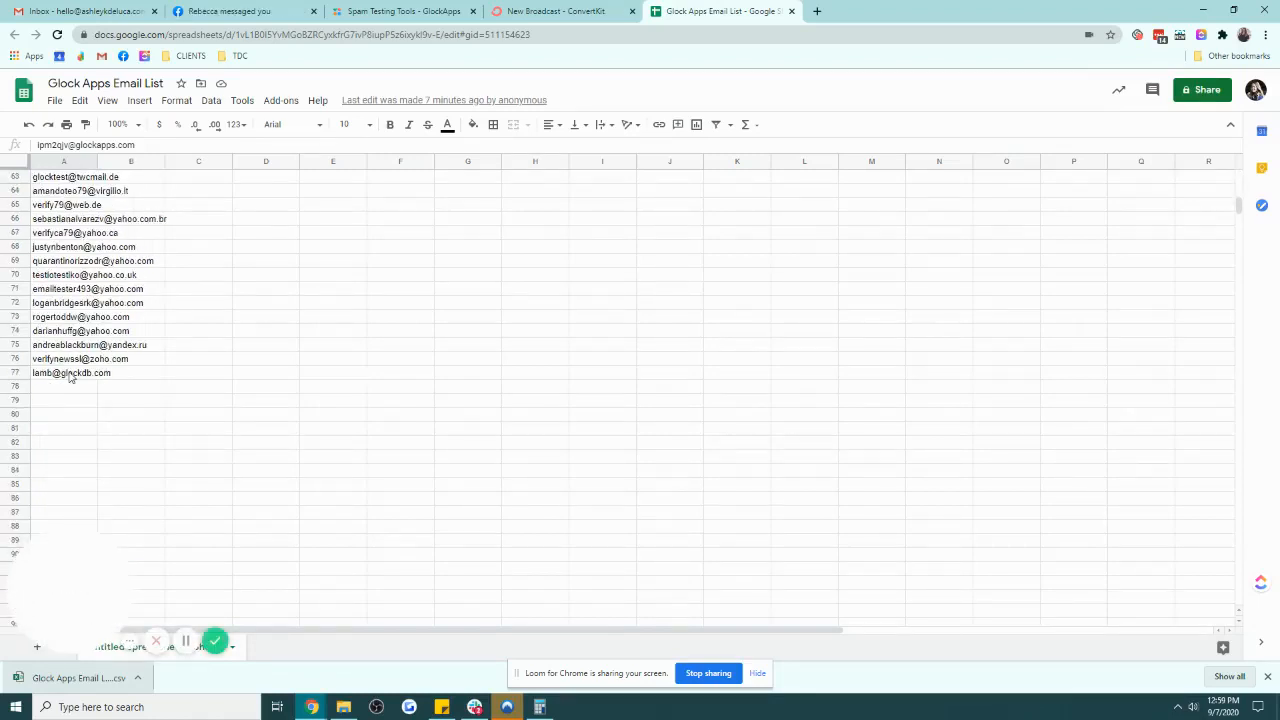
click(558, 11)
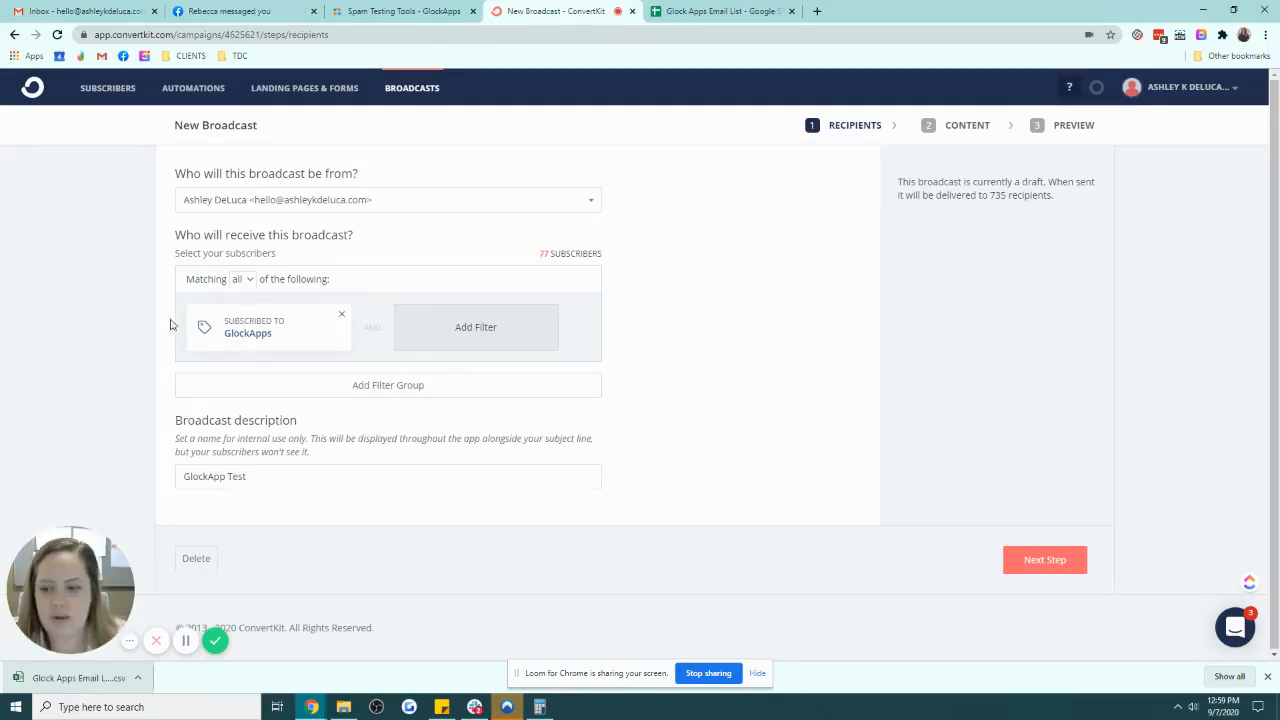
Step: Continue to the broadcast's content stage, copy the test id string from GlockApps again, and return to the broadcast
click(1062, 564)
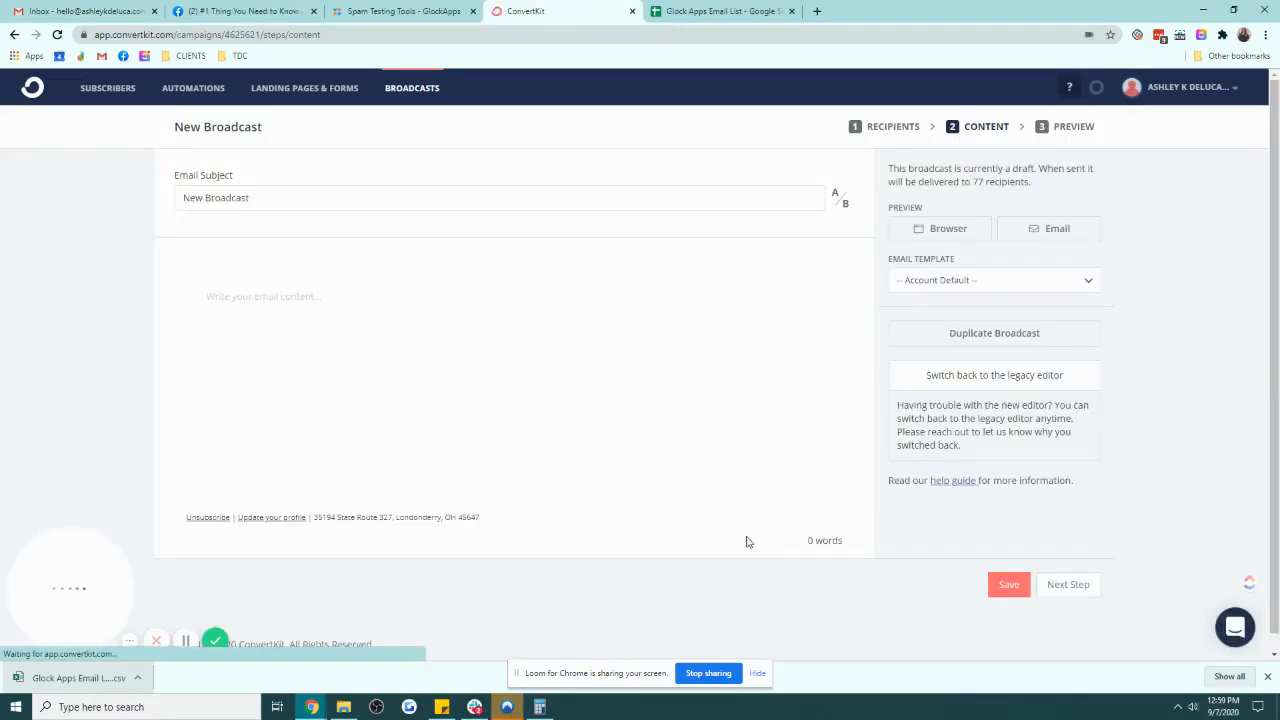
click(372, 11)
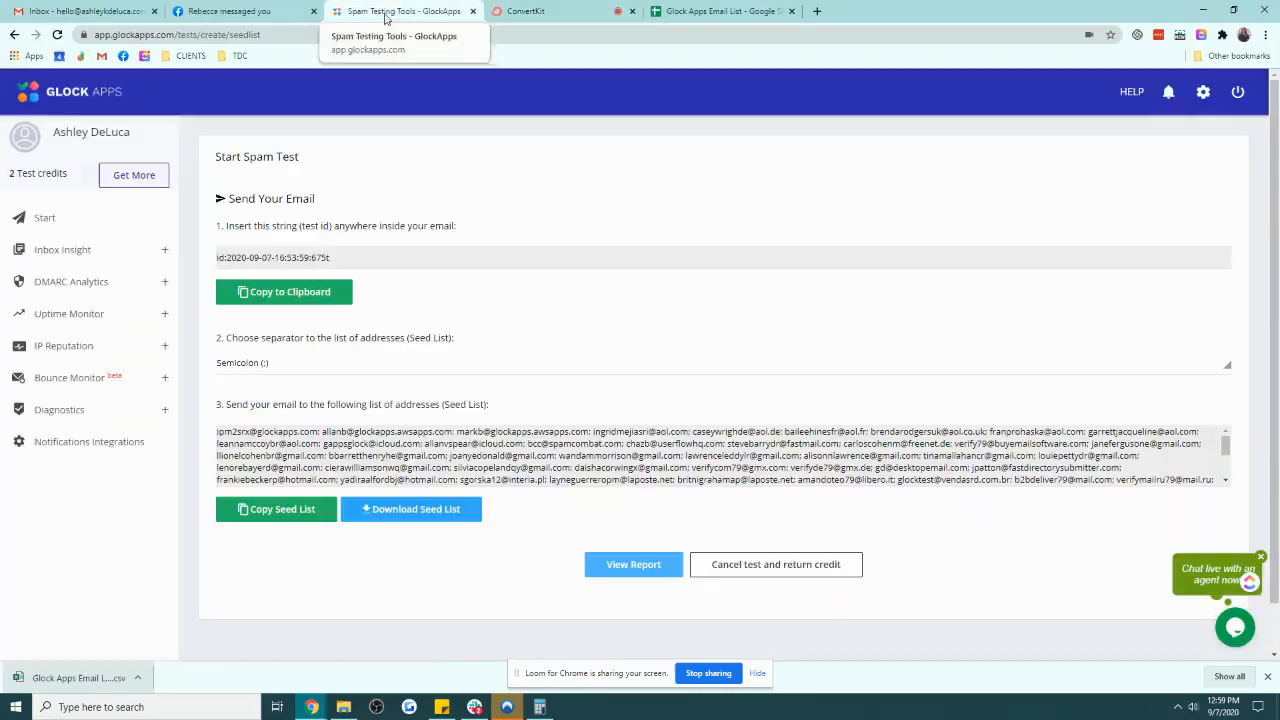
click(300, 291)
click(526, 14)
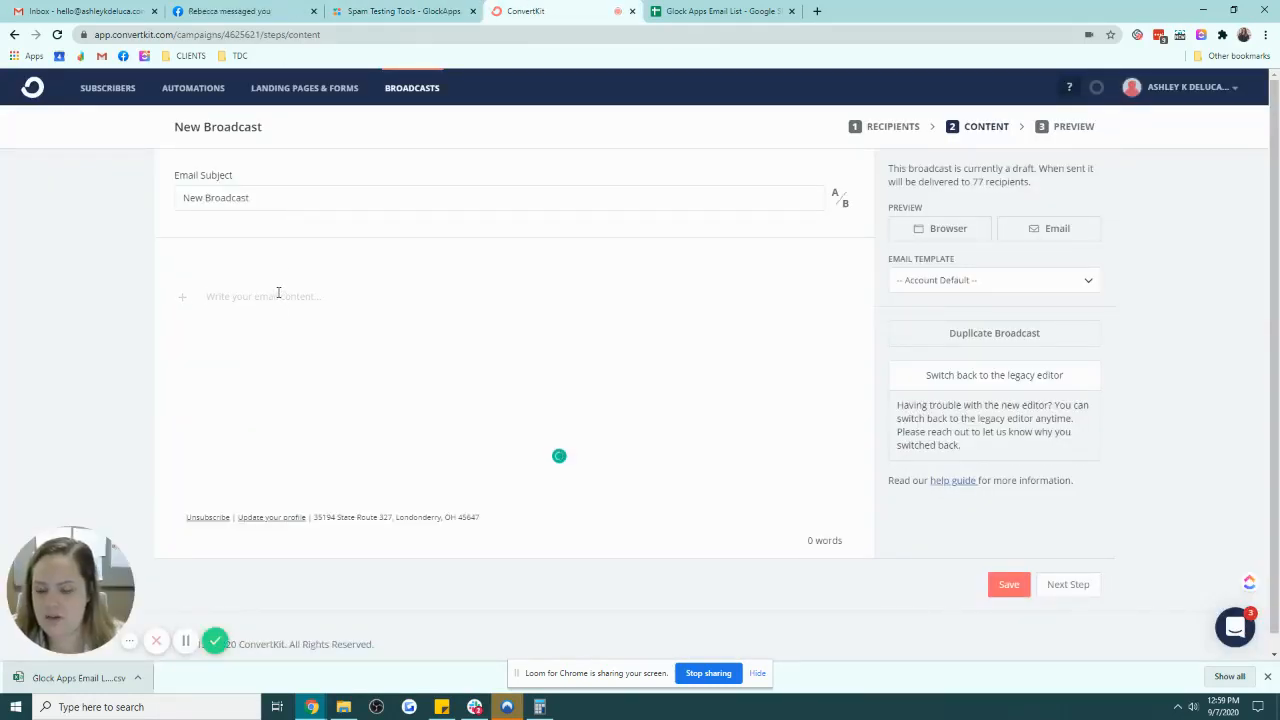
Step: Apply the AKD 2020 Template to the broadcast and paste the copied test id string into the email body
click(994, 278)
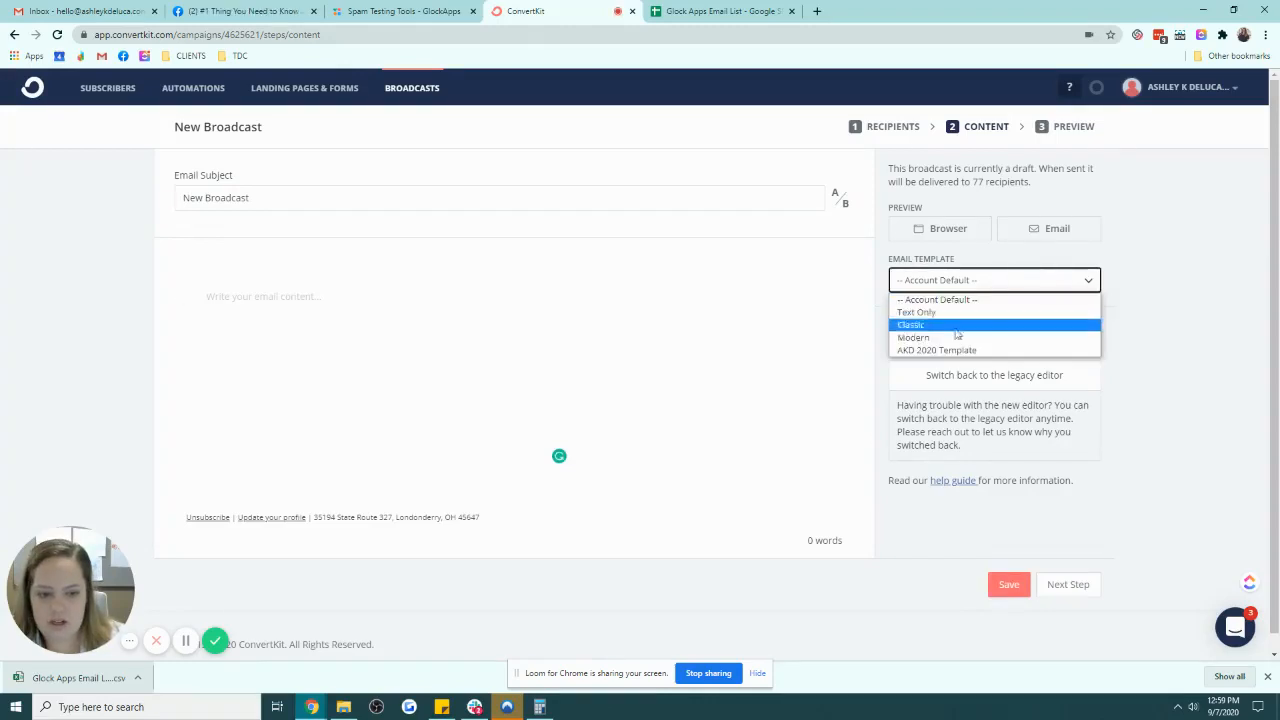
click(955, 348)
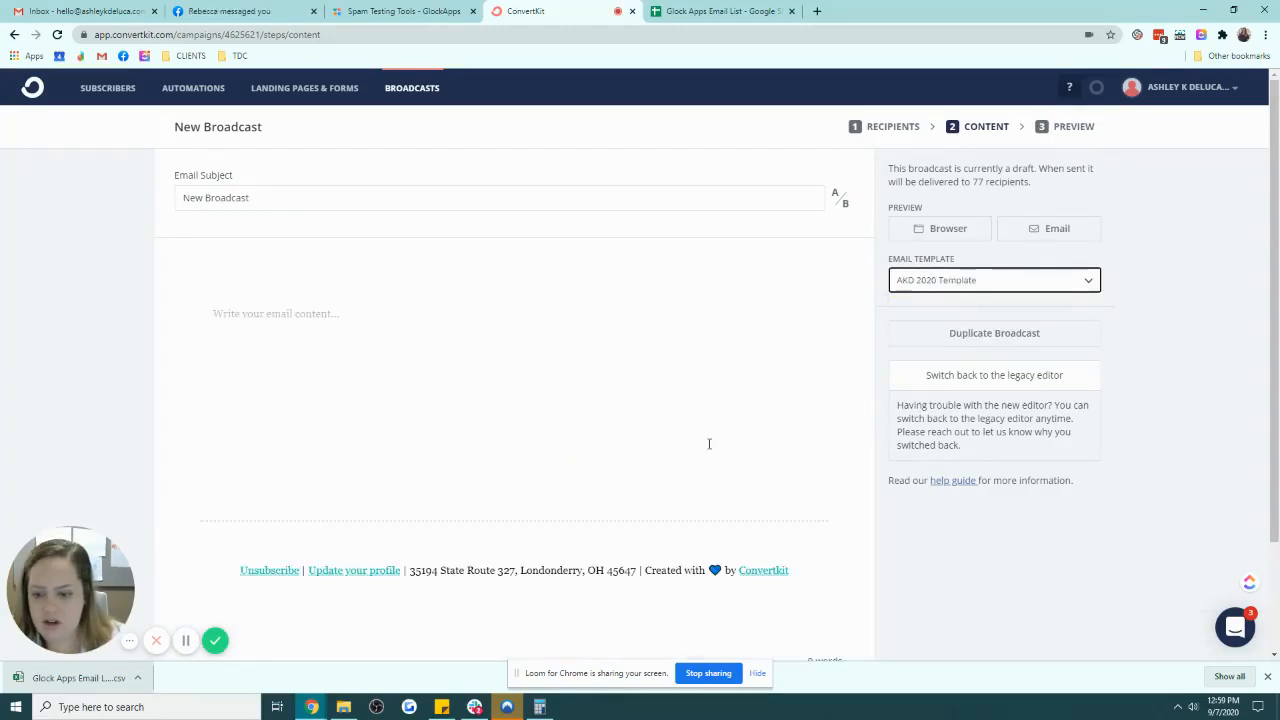
click(240, 314)
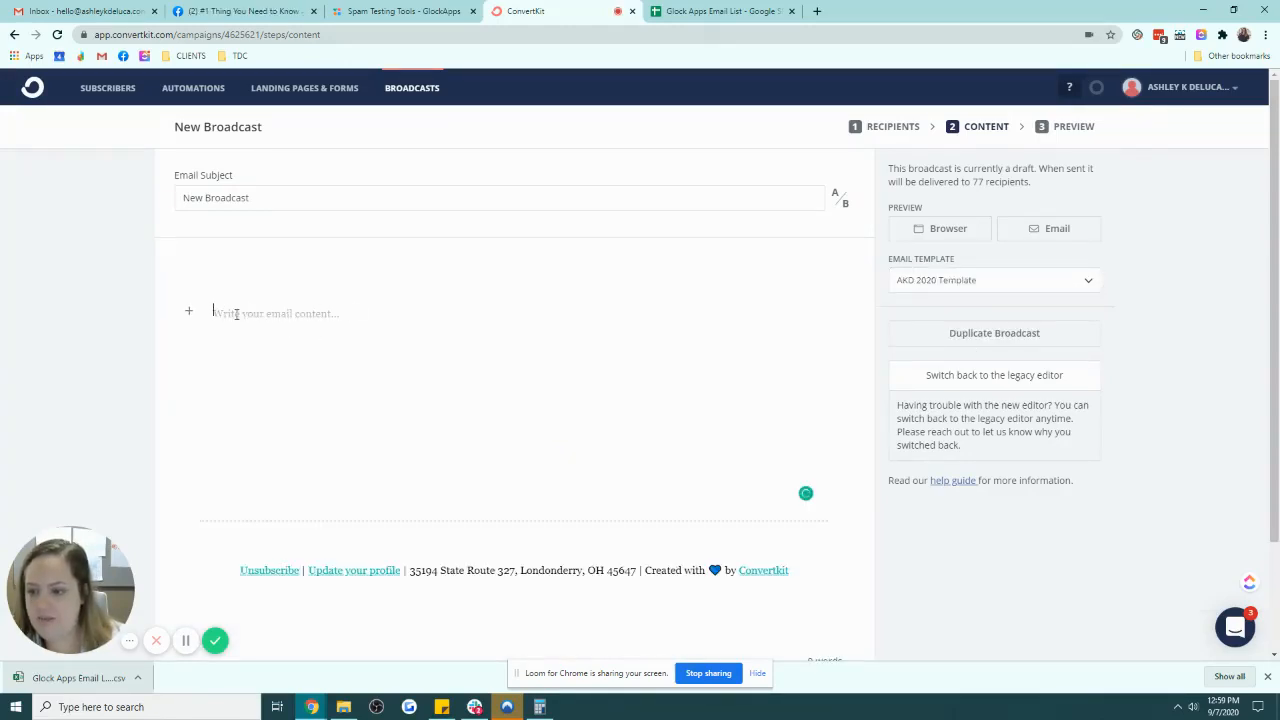
key(ctrl+v)
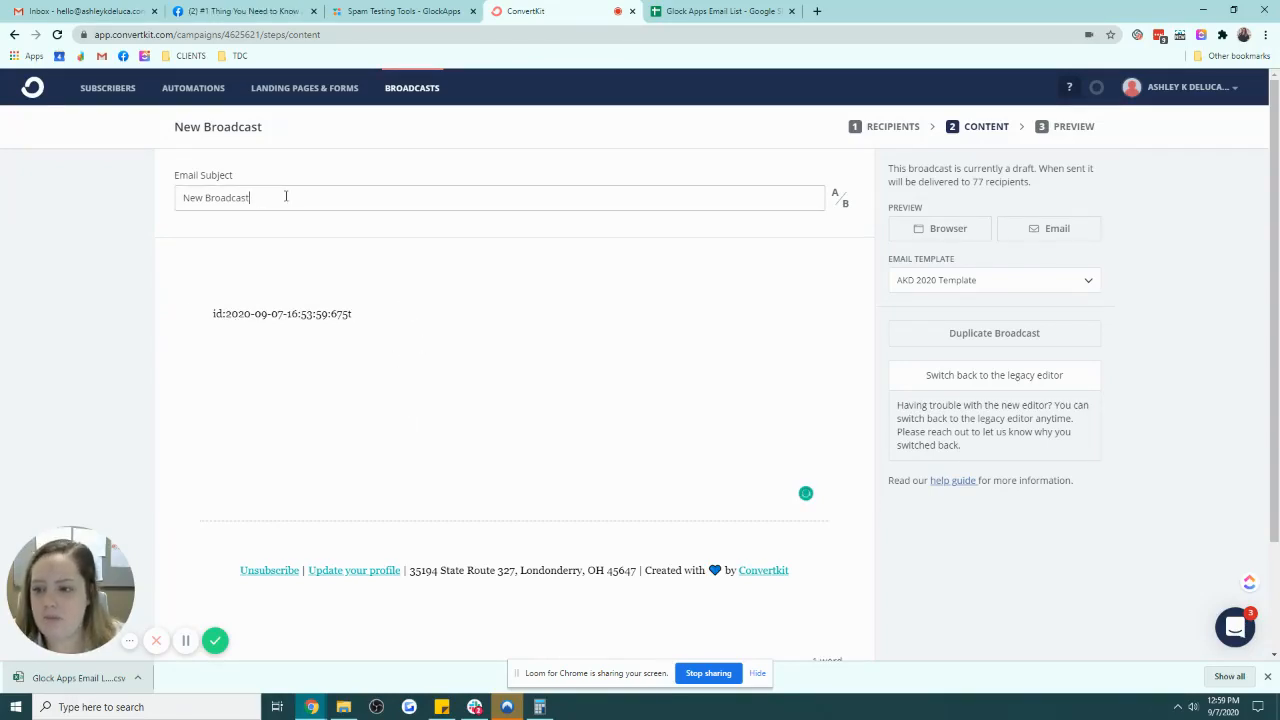
Step: Replace the default email subject with "70% open rate?!"
drag(366, 198, 175, 206)
key(BackSpace)
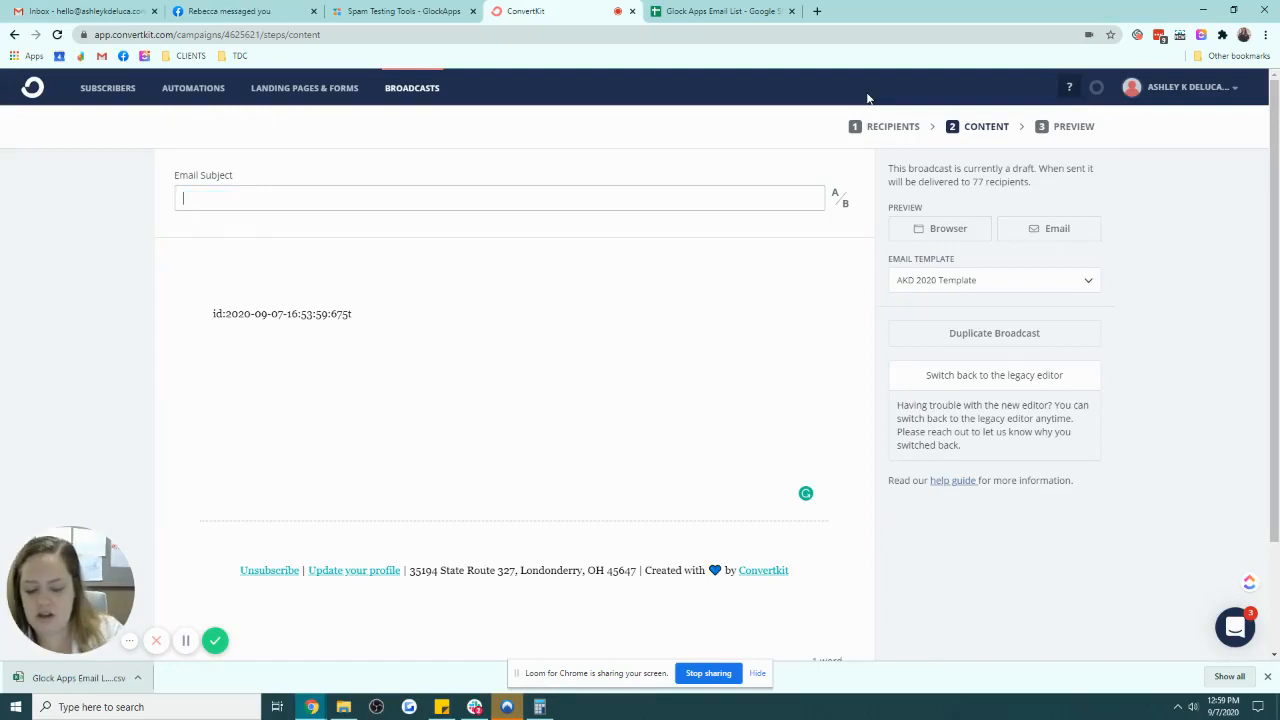
text(70% open rate?!)
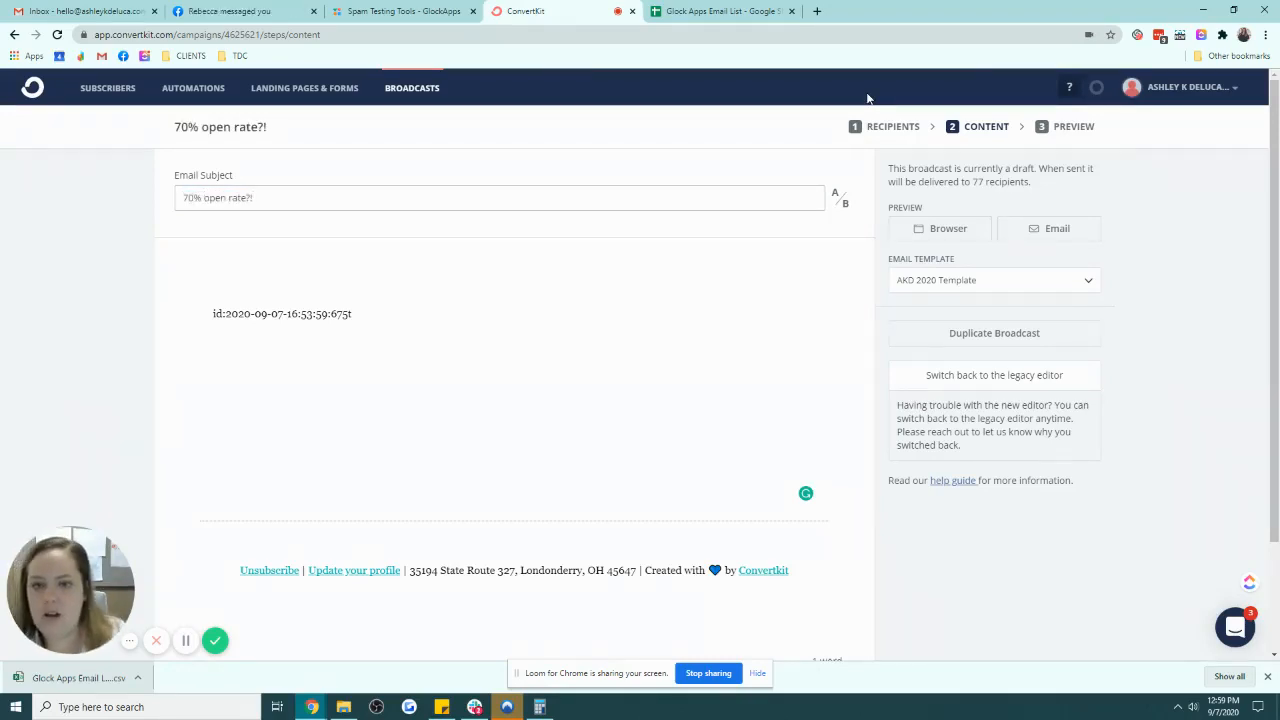
Step: Open the broadcasts list in a separate browser tab and copy the full email text of the completed "70% open rate? Yep." broadcast
right_click(398, 84)
click(426, 91)
click(671, 8)
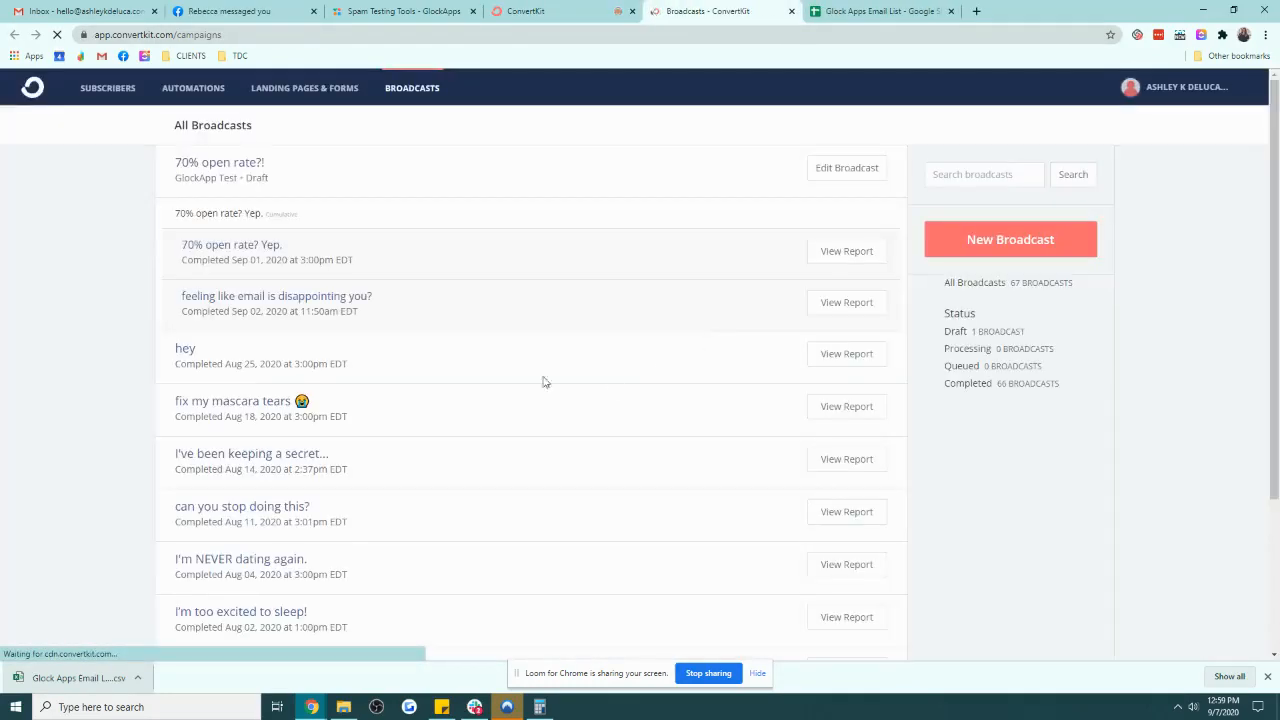
click(251, 260)
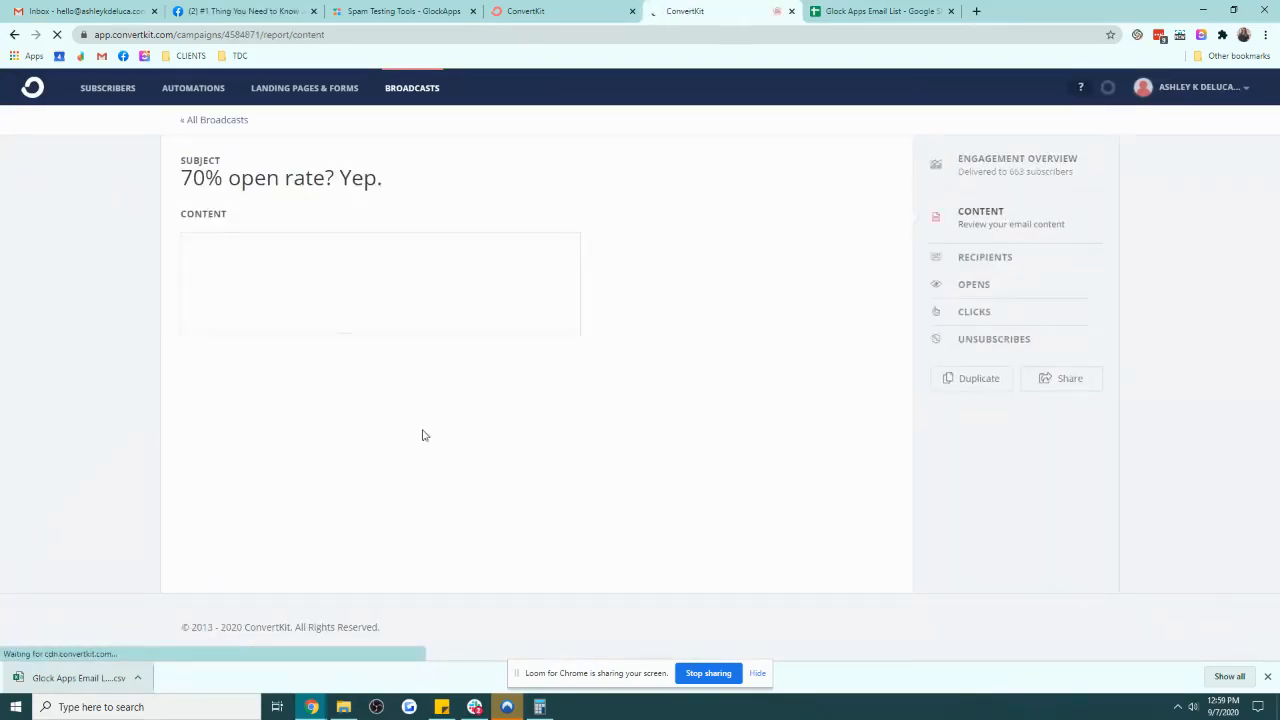
drag(208, 281, 344, 464)
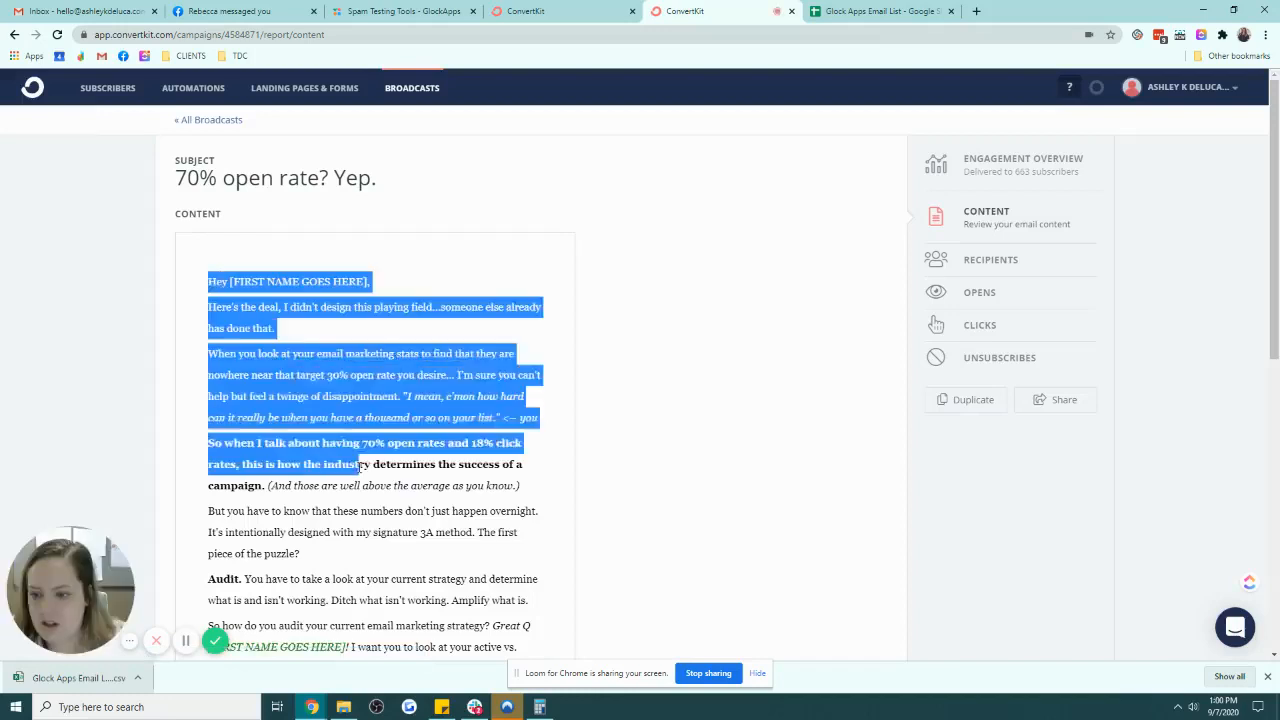
scroll(360, 474, down, 10)
shift+click(277, 334)
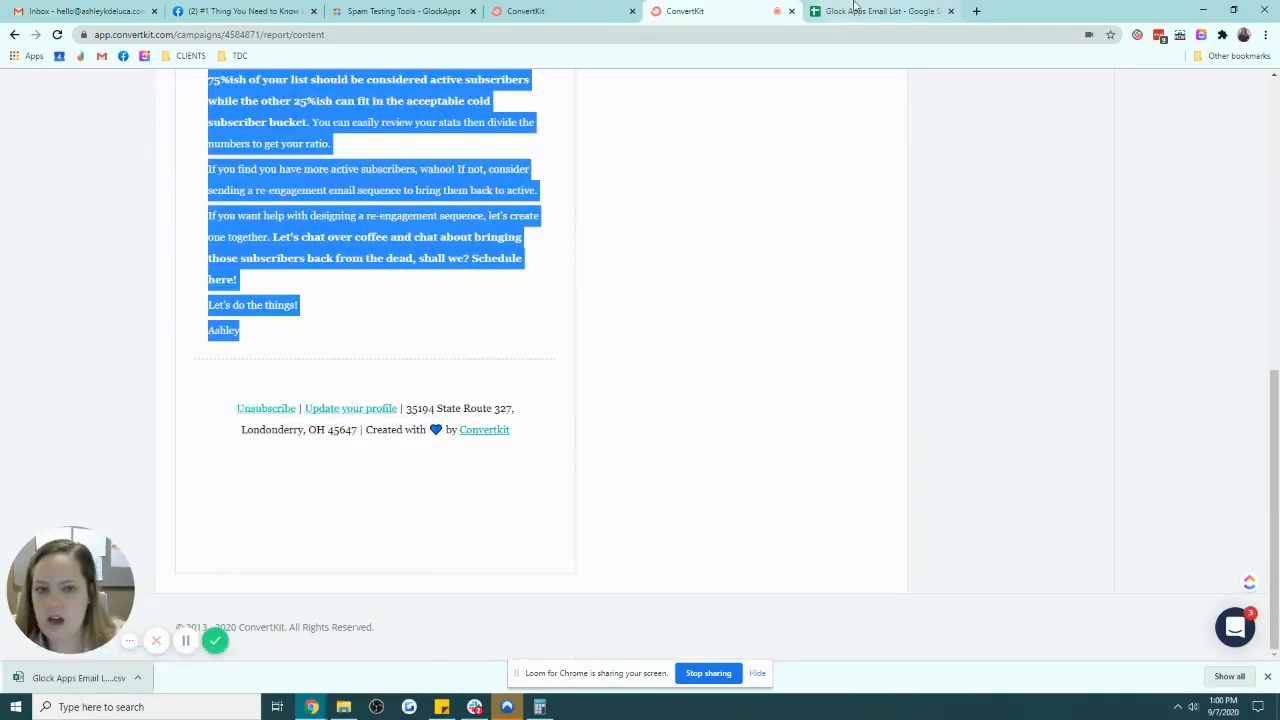
Step: Switch back to the draft broadcast and paste the copied email text below the test id string
click(572, 8)
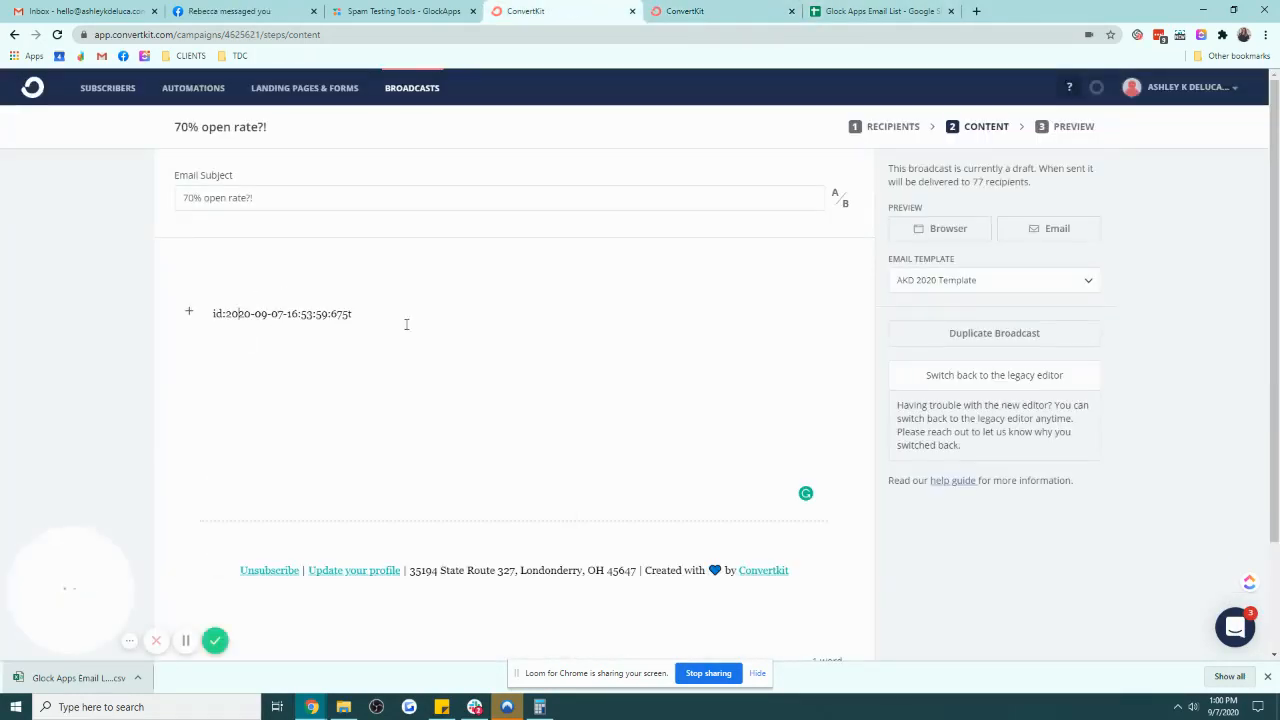
key(Return)
key(ctrl+v)
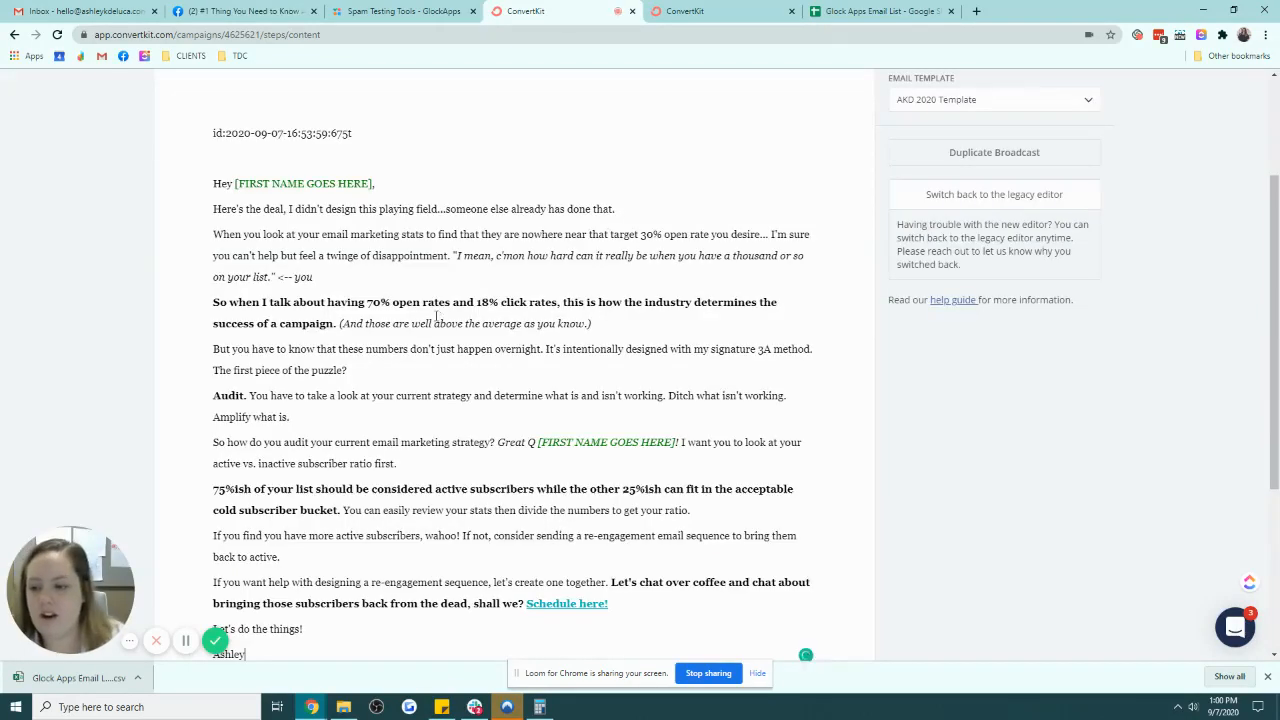
Step: Replace the [FIRST NAME GOES HERE] placeholder in the greeting line with the Subscriber first name personalization
mouse_move(373, 365)
mouse_down()
mouse_move(232, 366)
mouse_move(362, 366)
mouse_up()
click(190, 370)
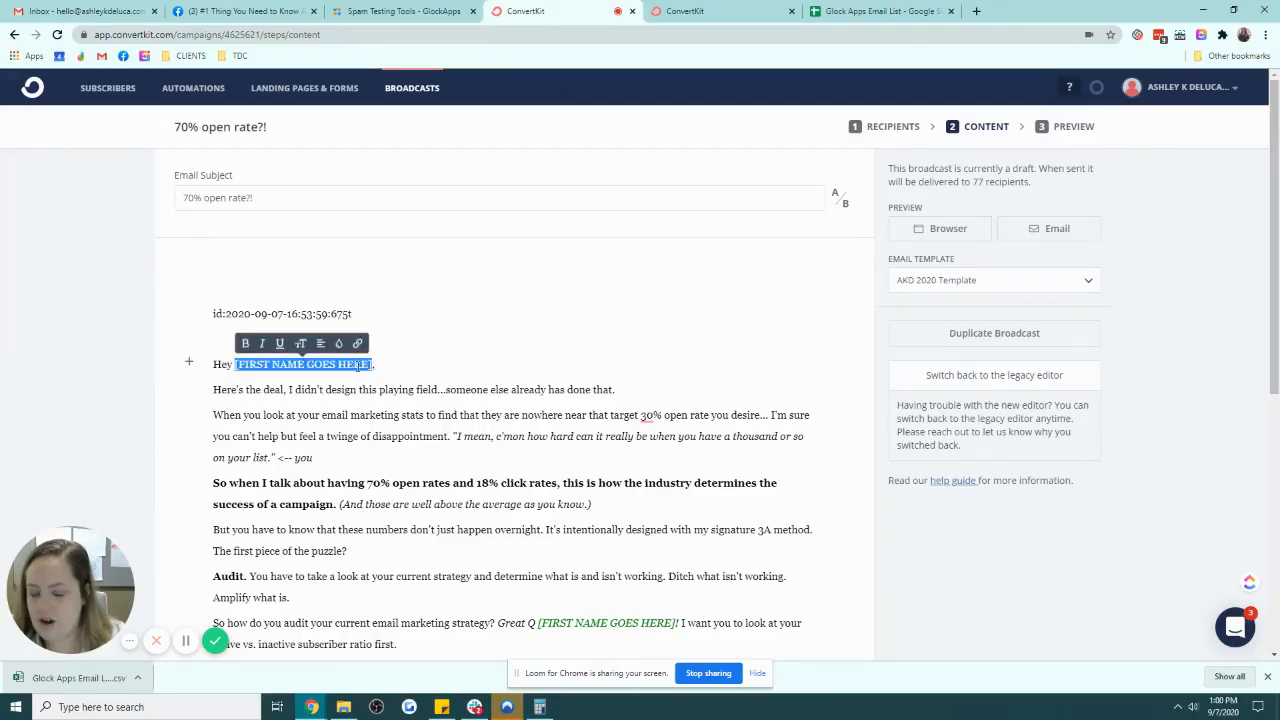
click(189, 362)
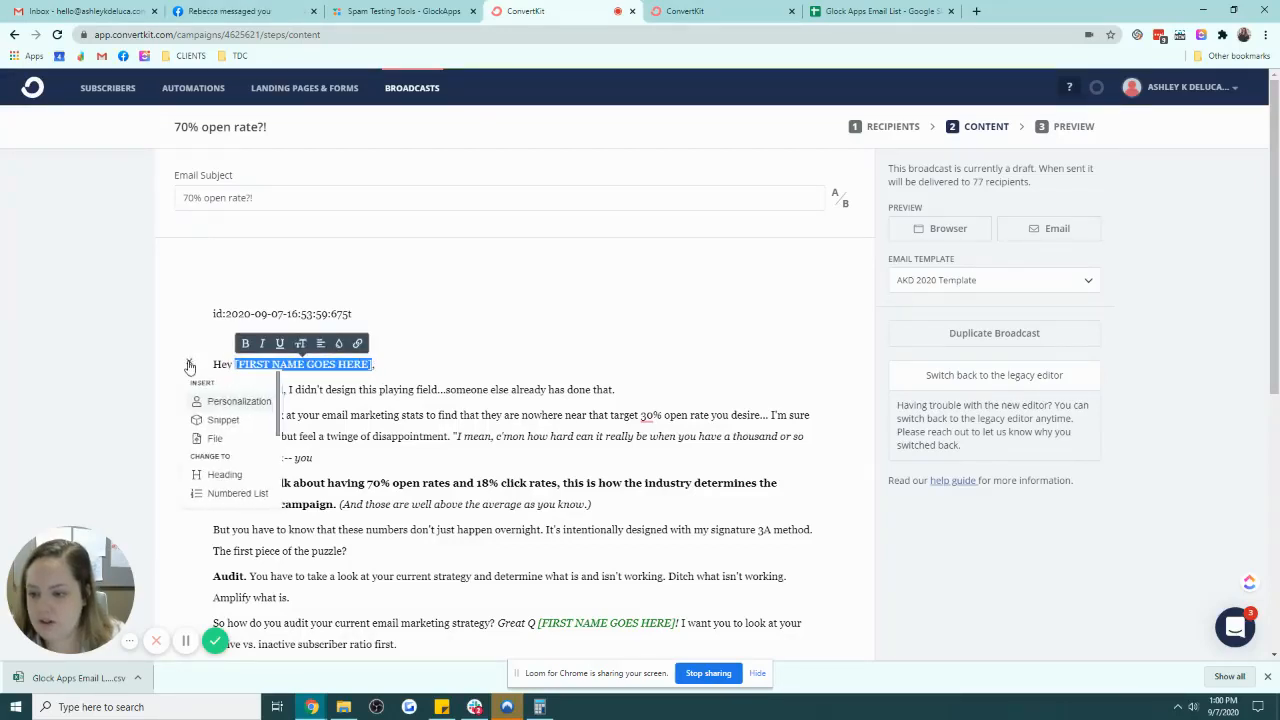
click(236, 399)
click(493, 302)
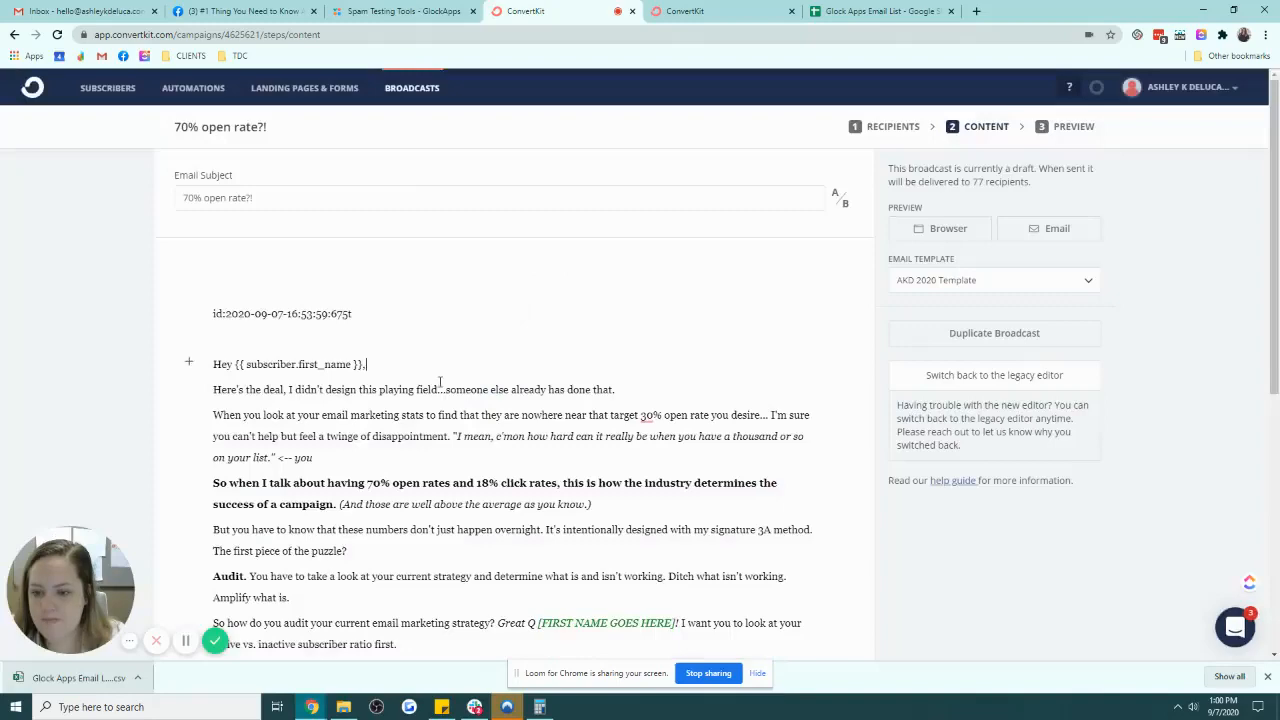
Step: Remove the blank line between the test id string and the greeting in the email body
scroll(548, 490, down, 3)
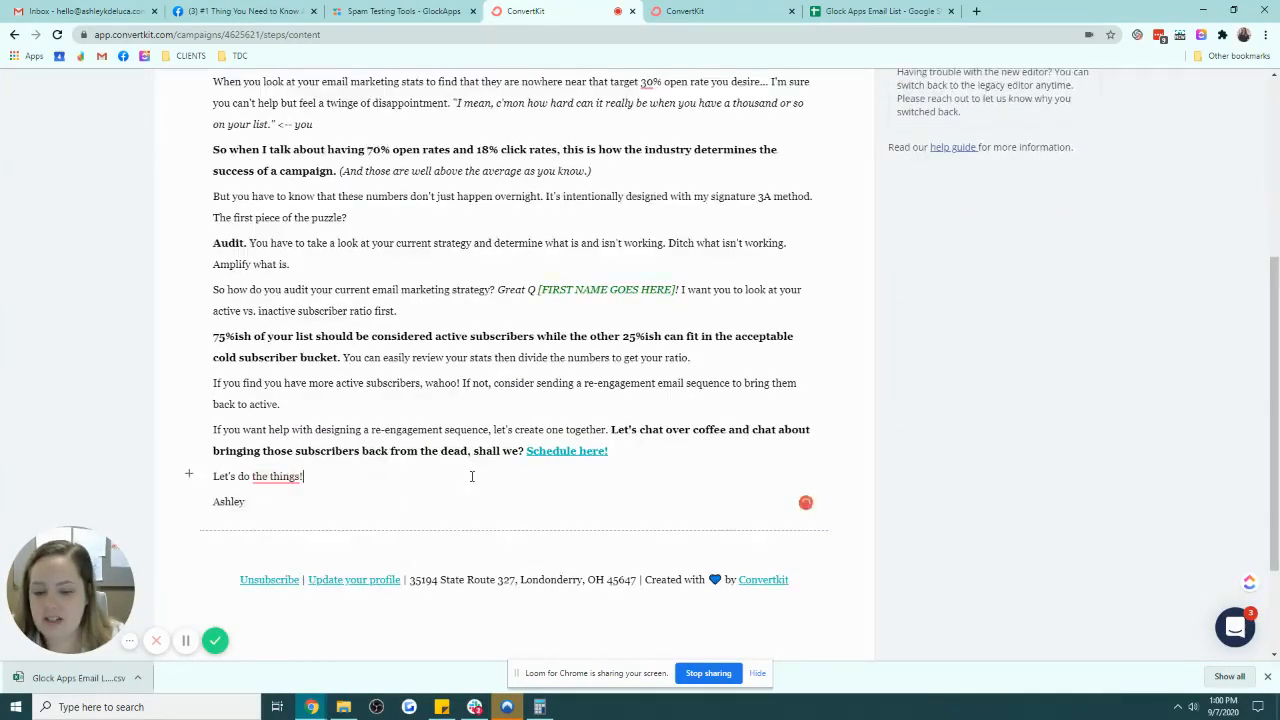
scroll(475, 474, up, 3)
click(296, 334)
key(Delete)
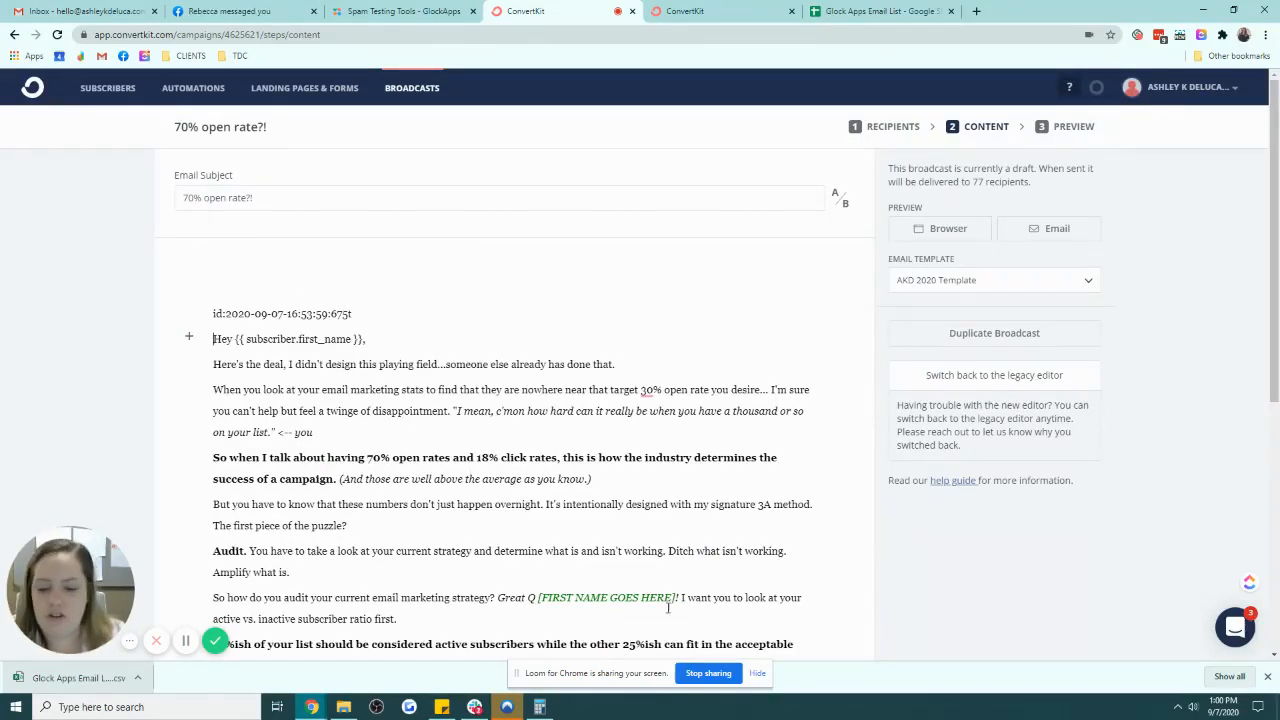
Step: Replace the [FIRST NAME GOES HERE] placeholder after "Great Q" with the Subscriber first name personalization
drag(677, 598, 539, 598)
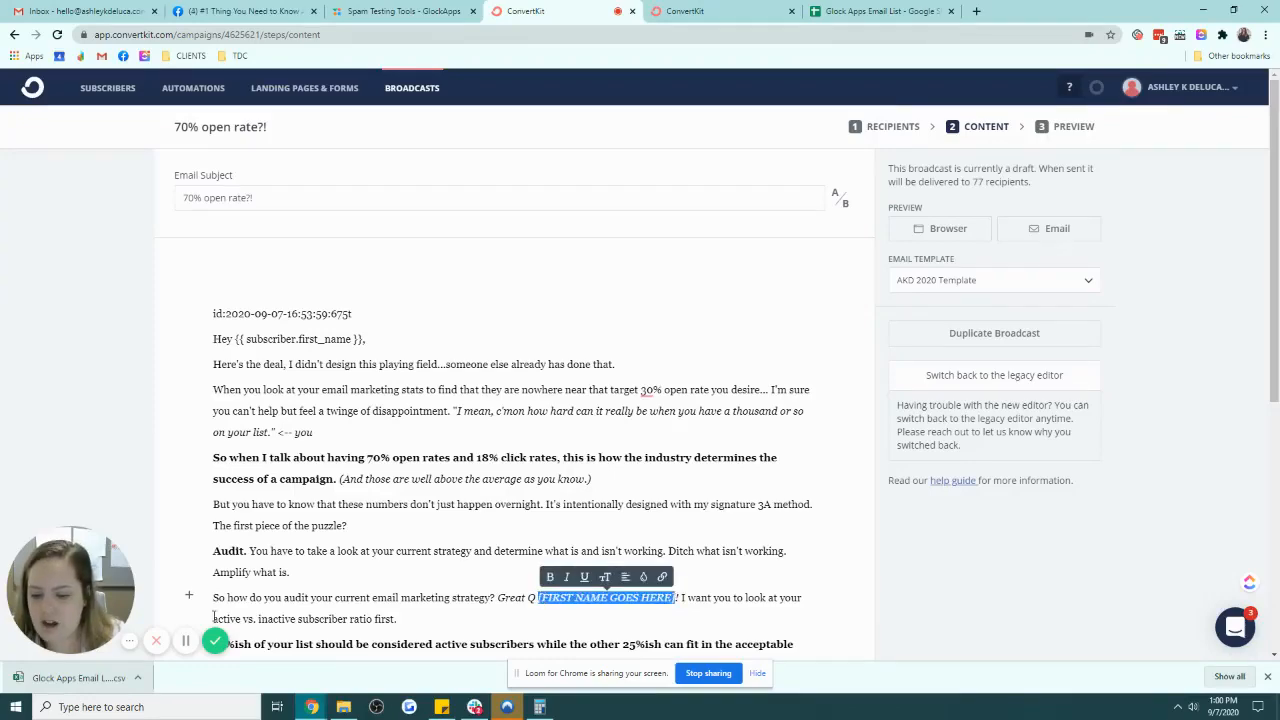
click(191, 598)
click(238, 462)
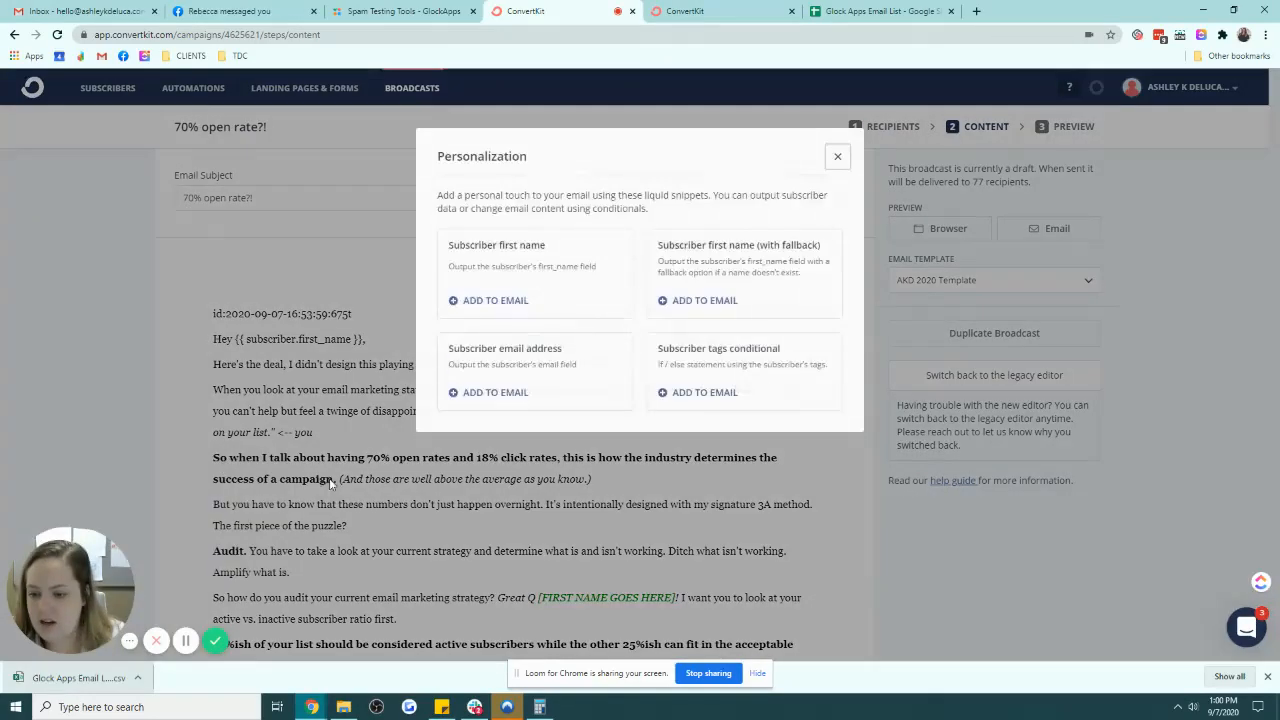
click(487, 301)
Step: Check the finished email content and advance the broadcast to its preview stage
scroll(482, 384, down, 5)
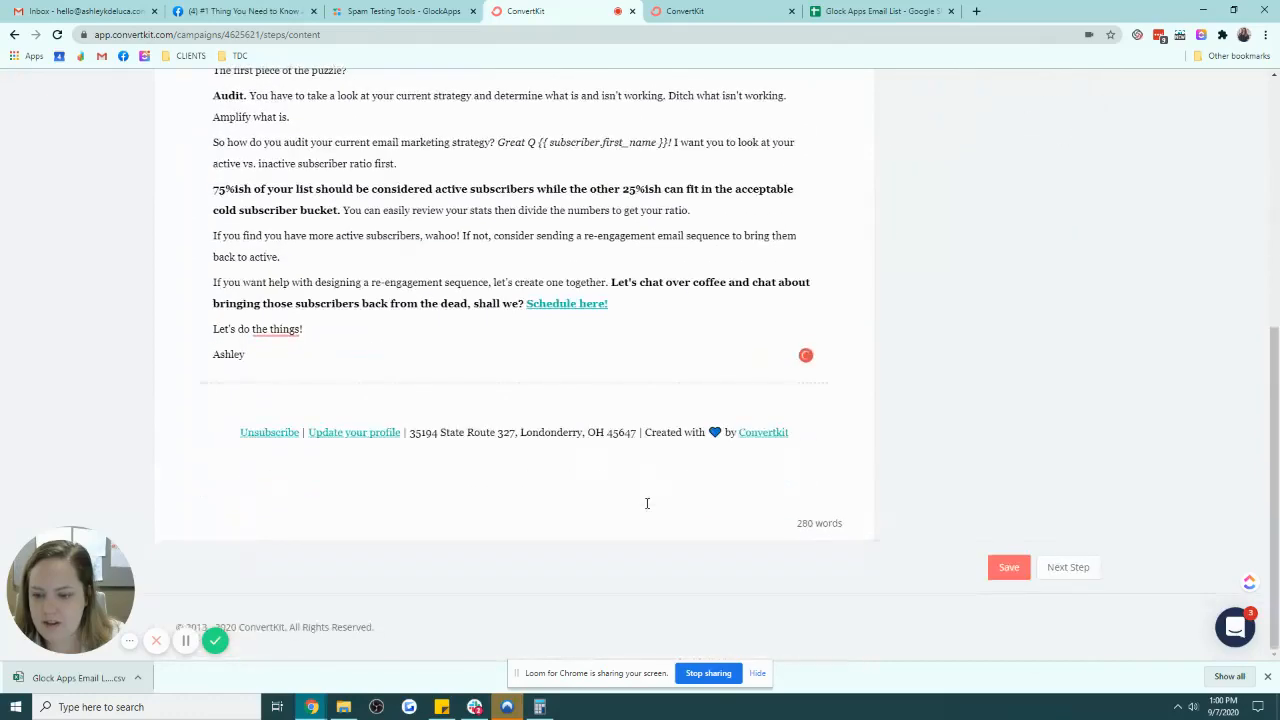
scroll(482, 384, up, 5)
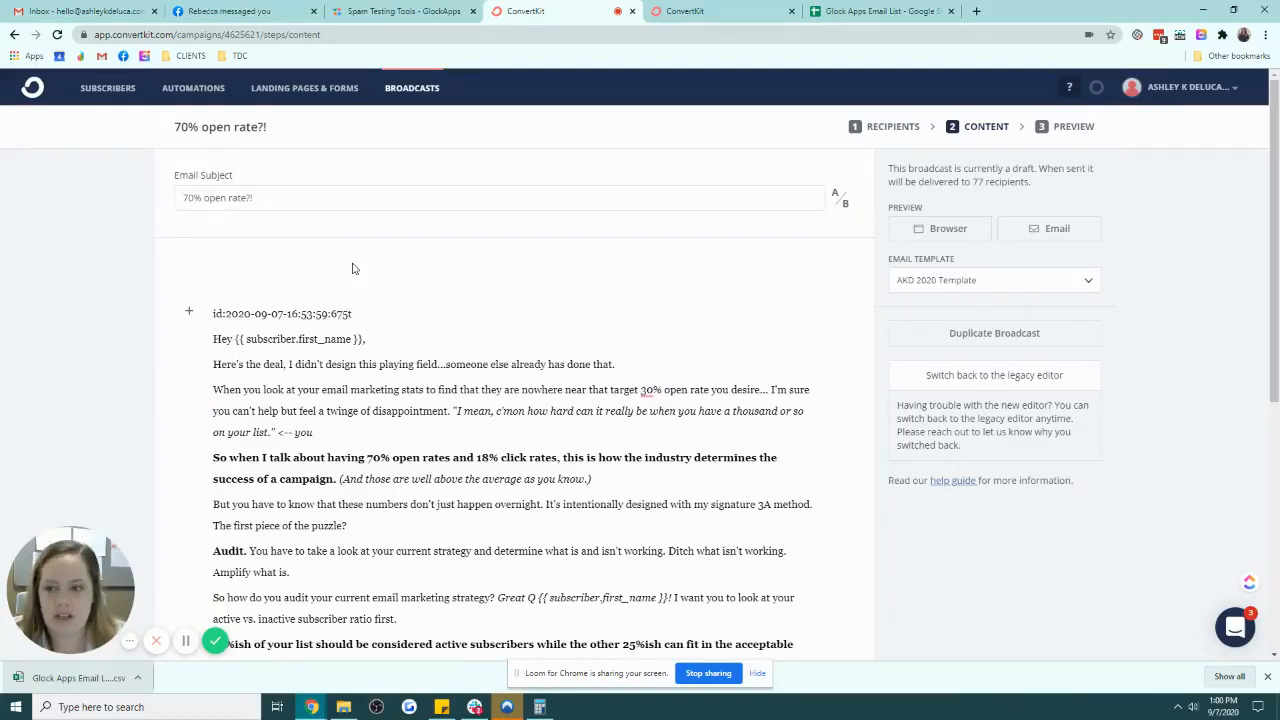
scroll(512, 349, down, 5)
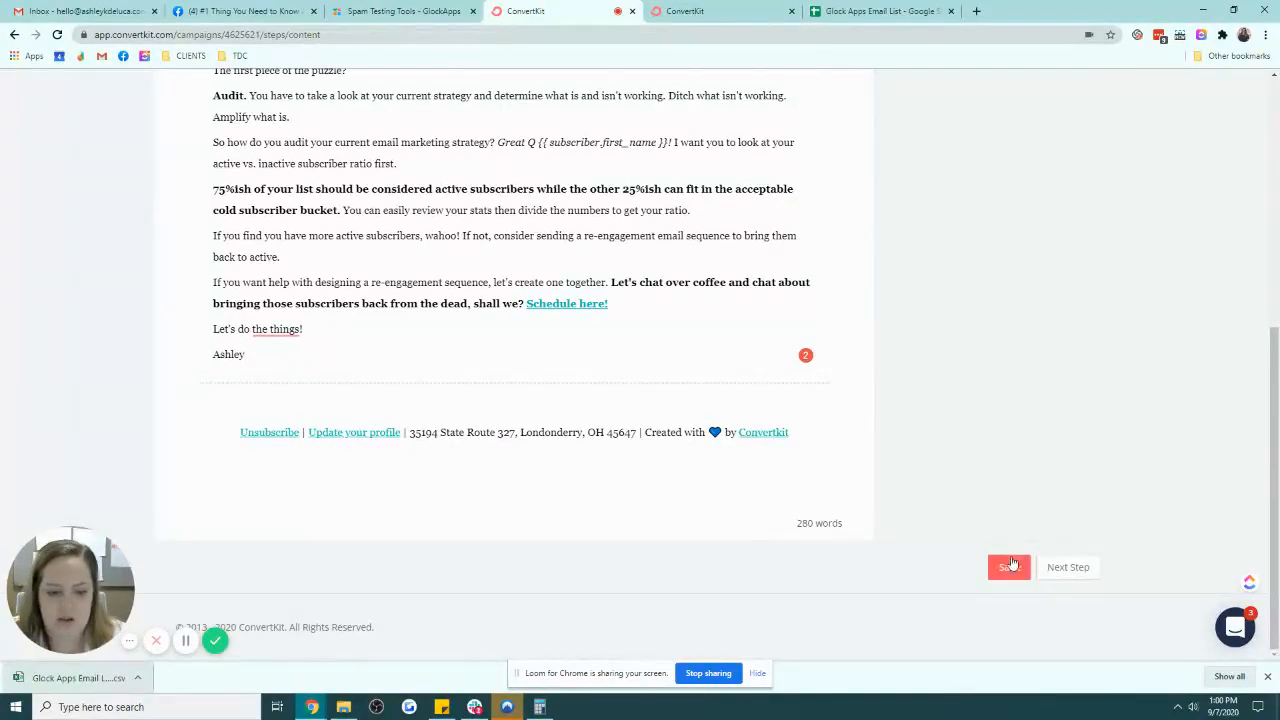
click(1053, 567)
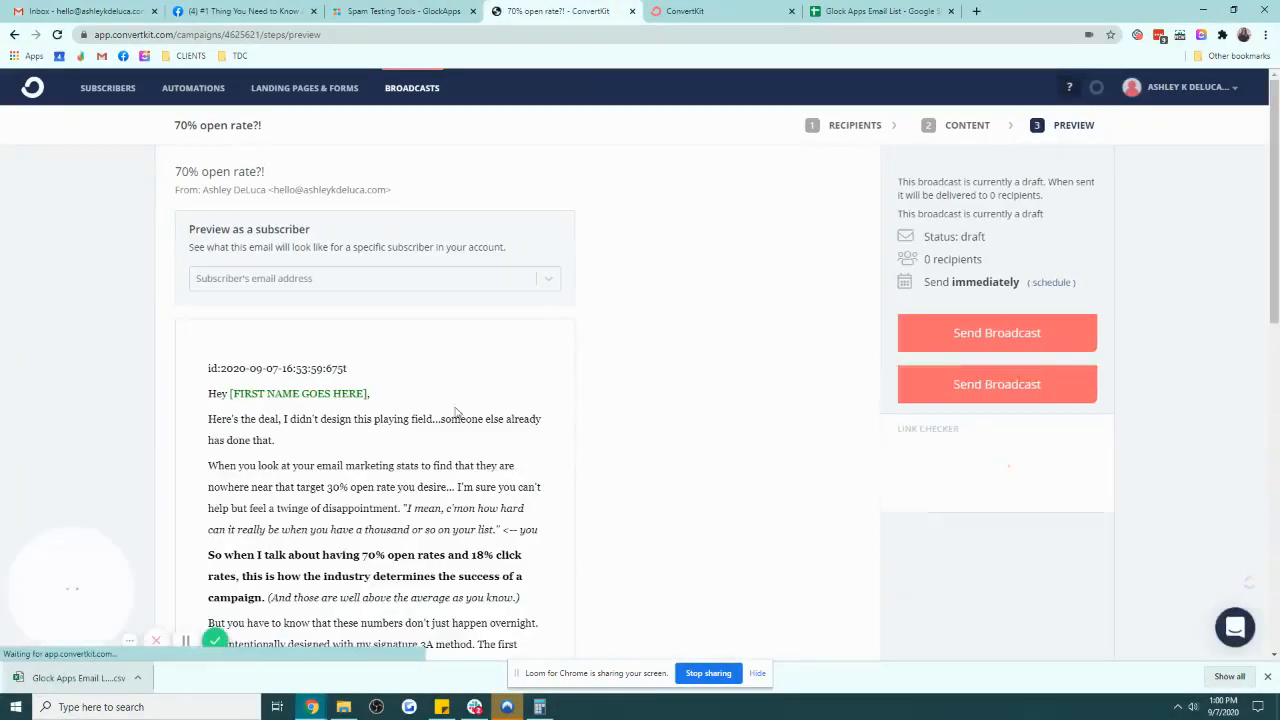
Step: Review the preview of the "70% open rate?!" broadcast and send it immediately, confirming the delivery
click(397, 10)
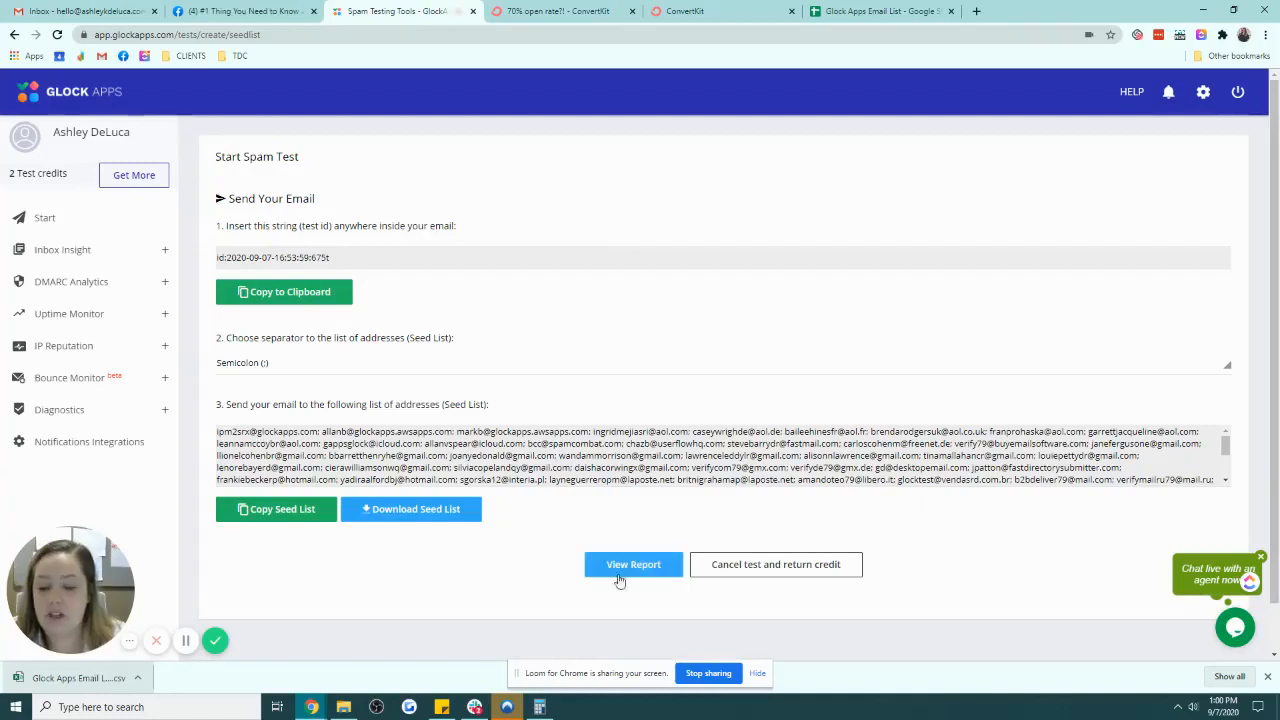
key(ctrl+Tab)
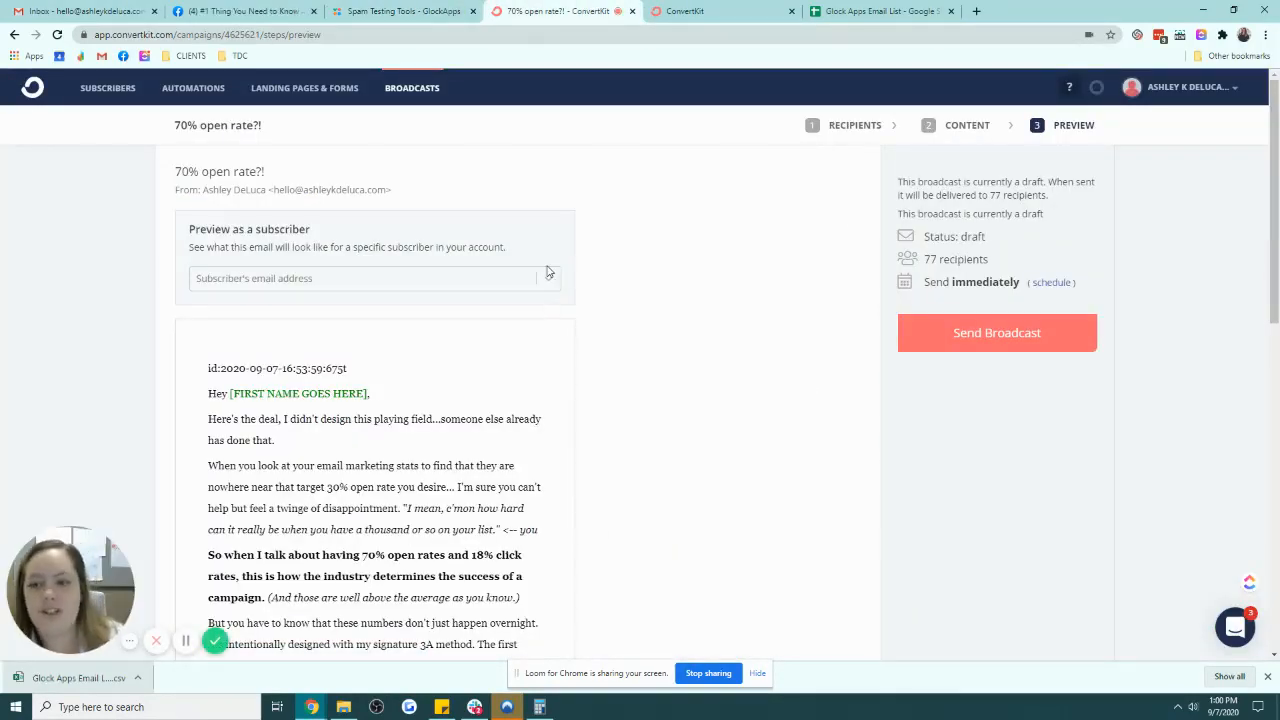
scroll(490, 371, down, 10)
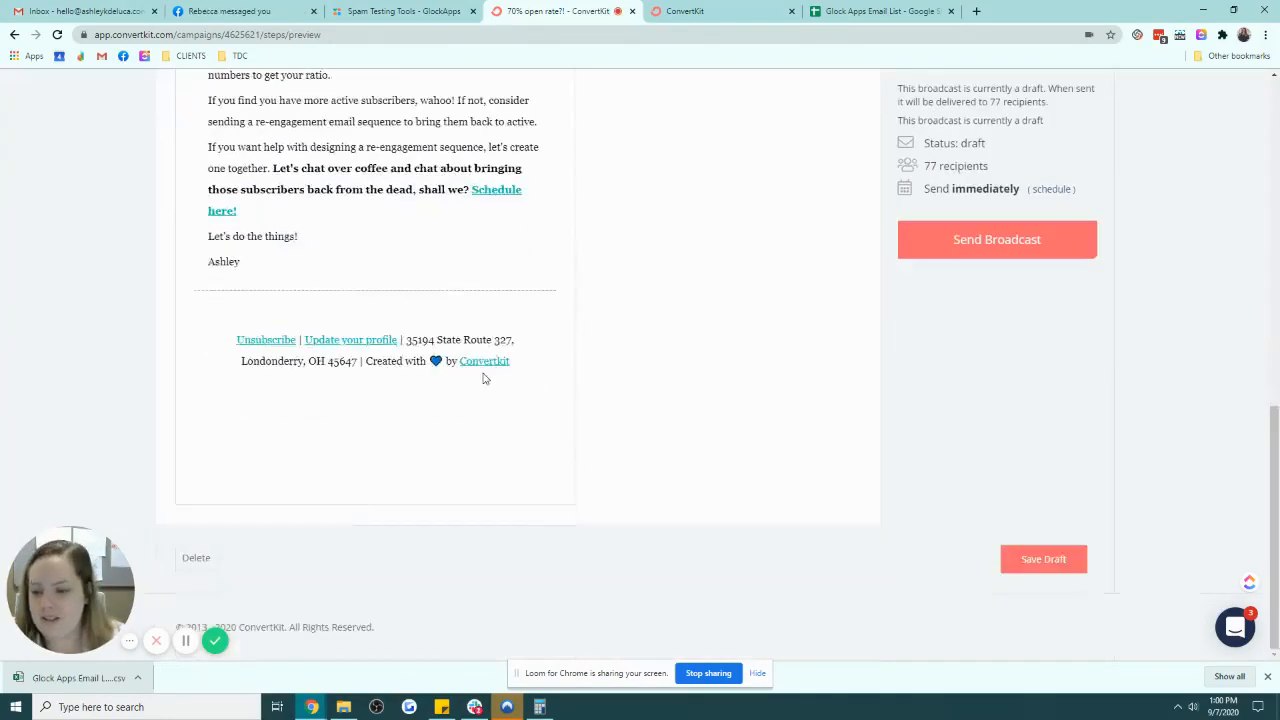
scroll(486, 374, up, 10)
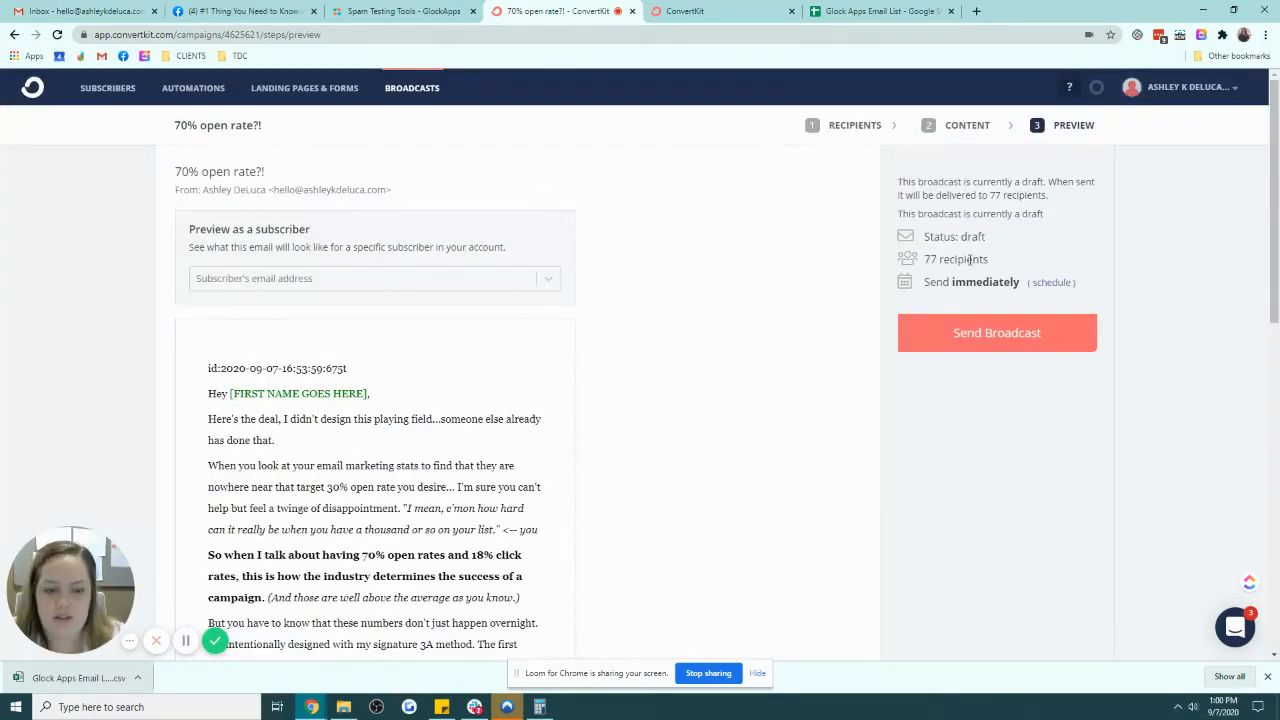
click(1004, 334)
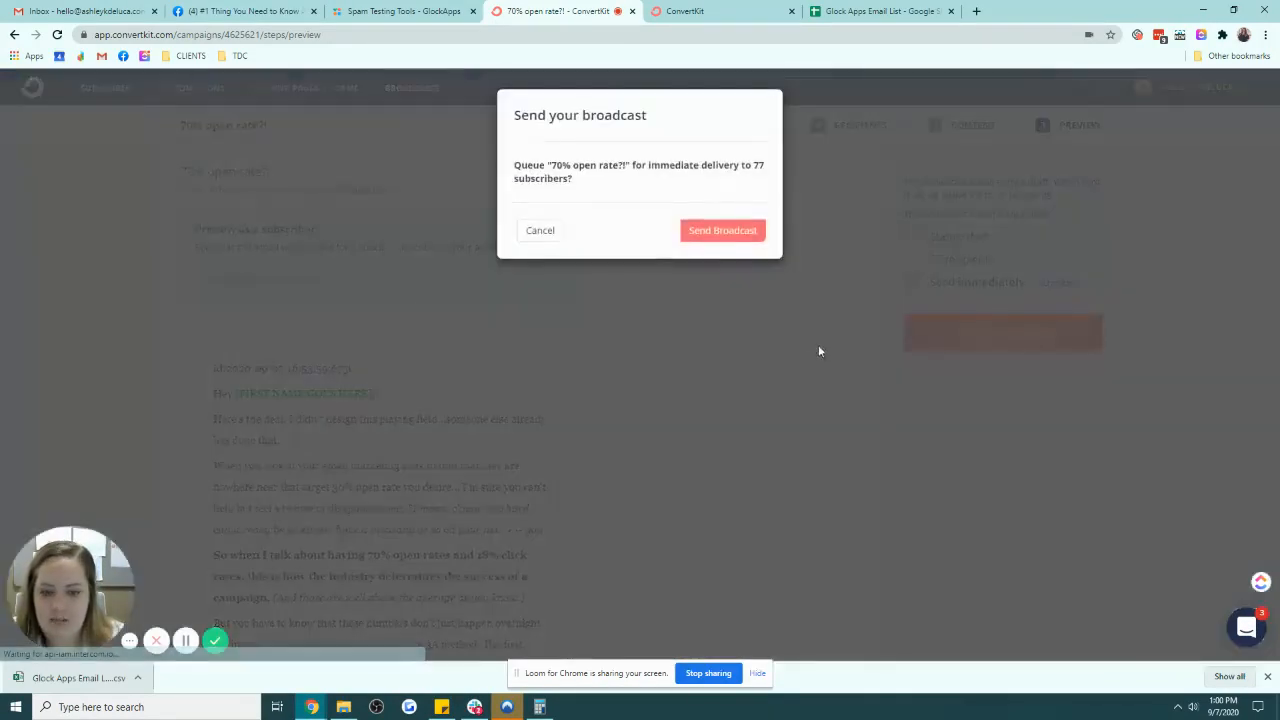
click(729, 238)
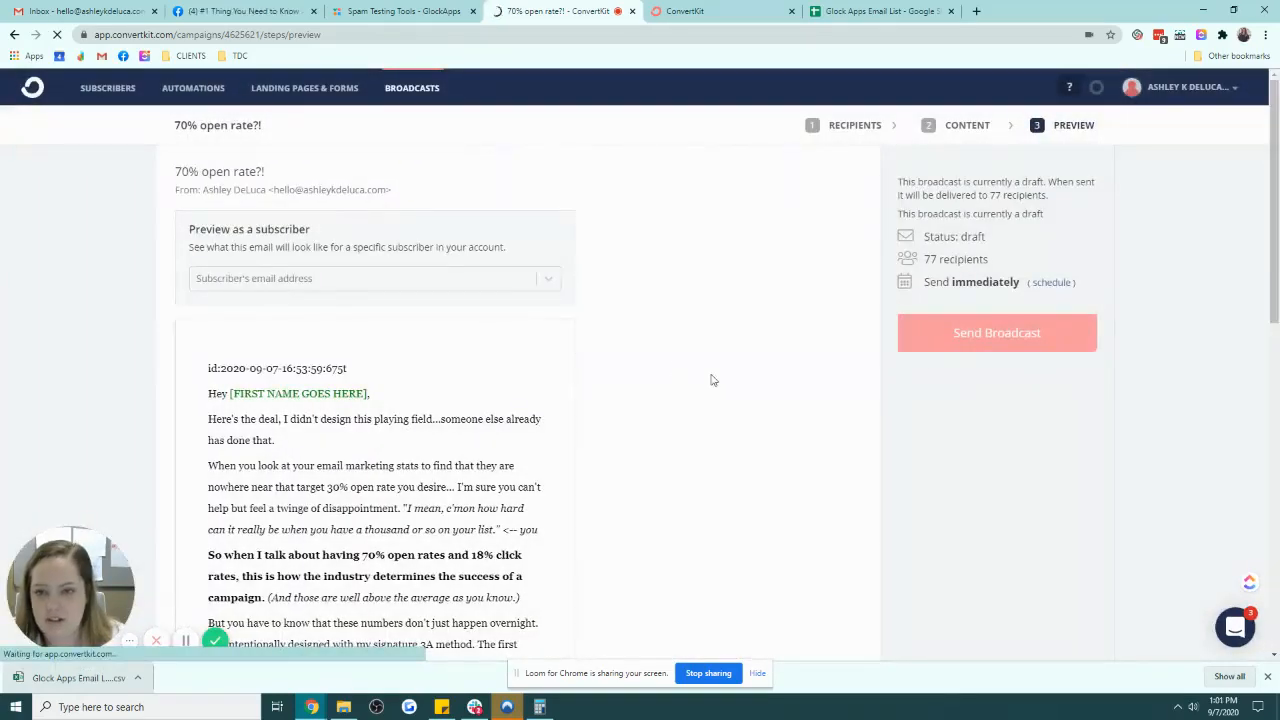
Step: Switch to GlockApps and open the report of the spam test
click(405, 12)
key(ctrl+Tab)
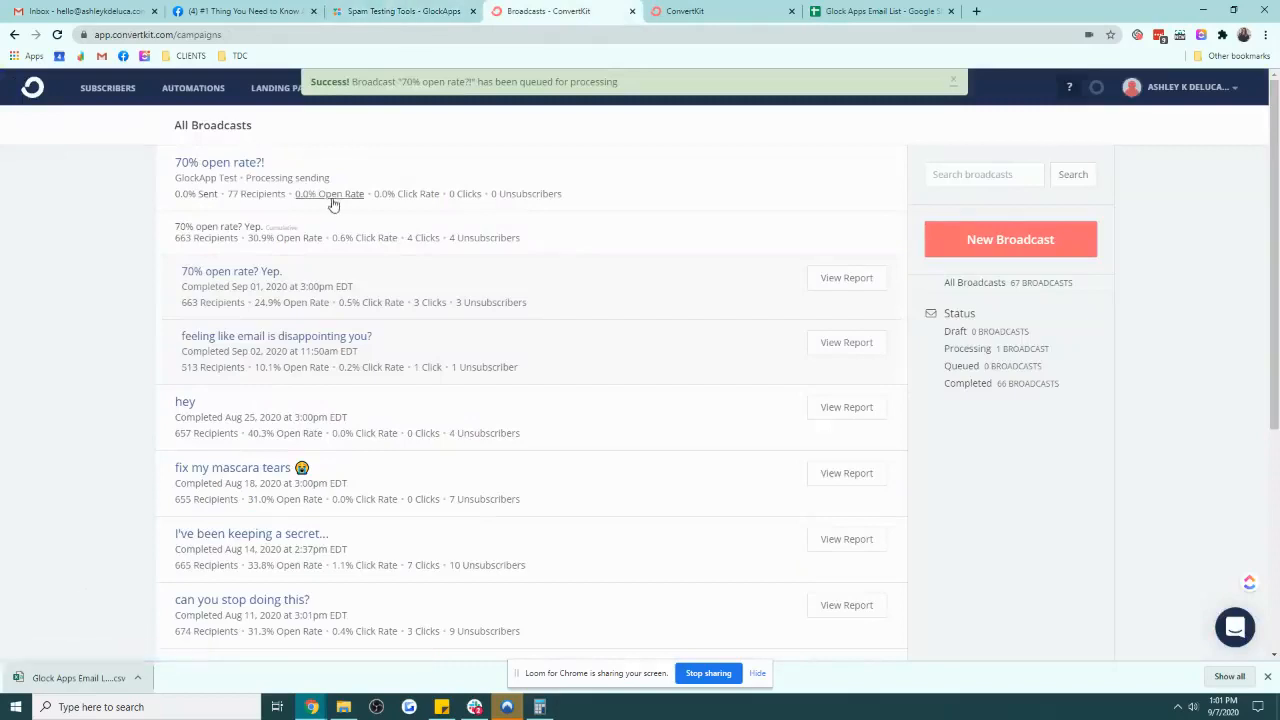
click(400, 11)
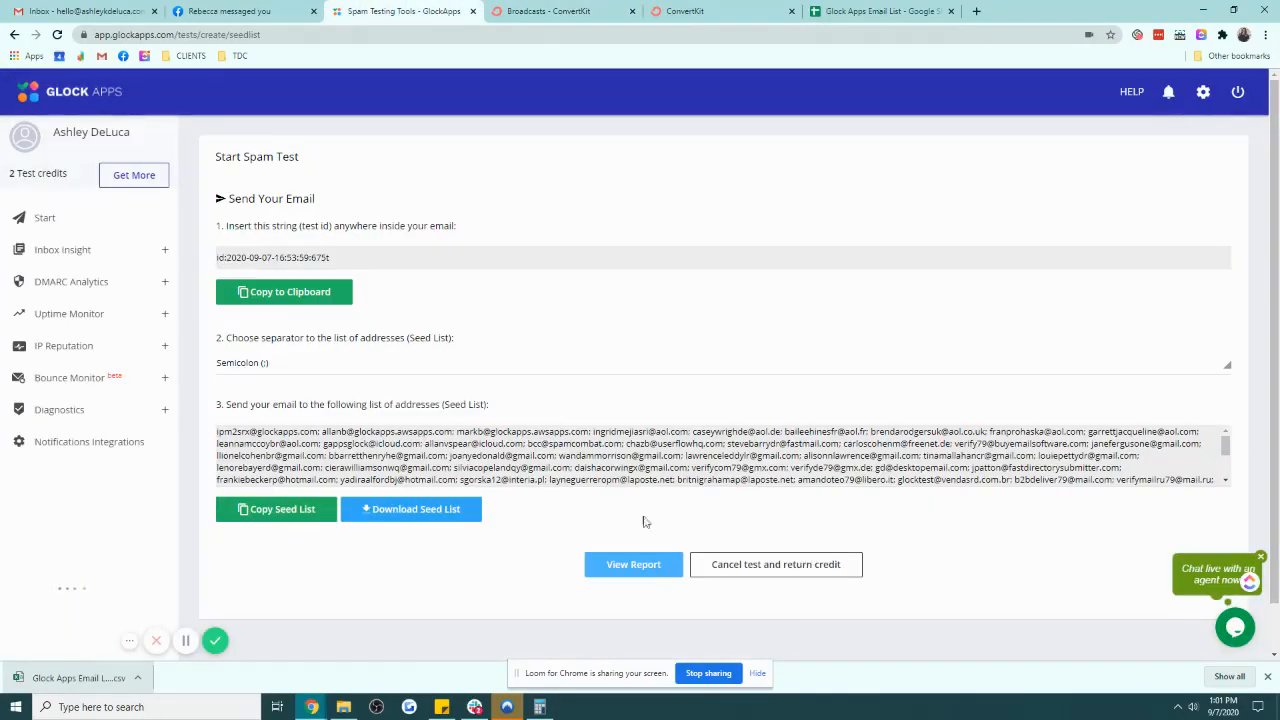
click(647, 564)
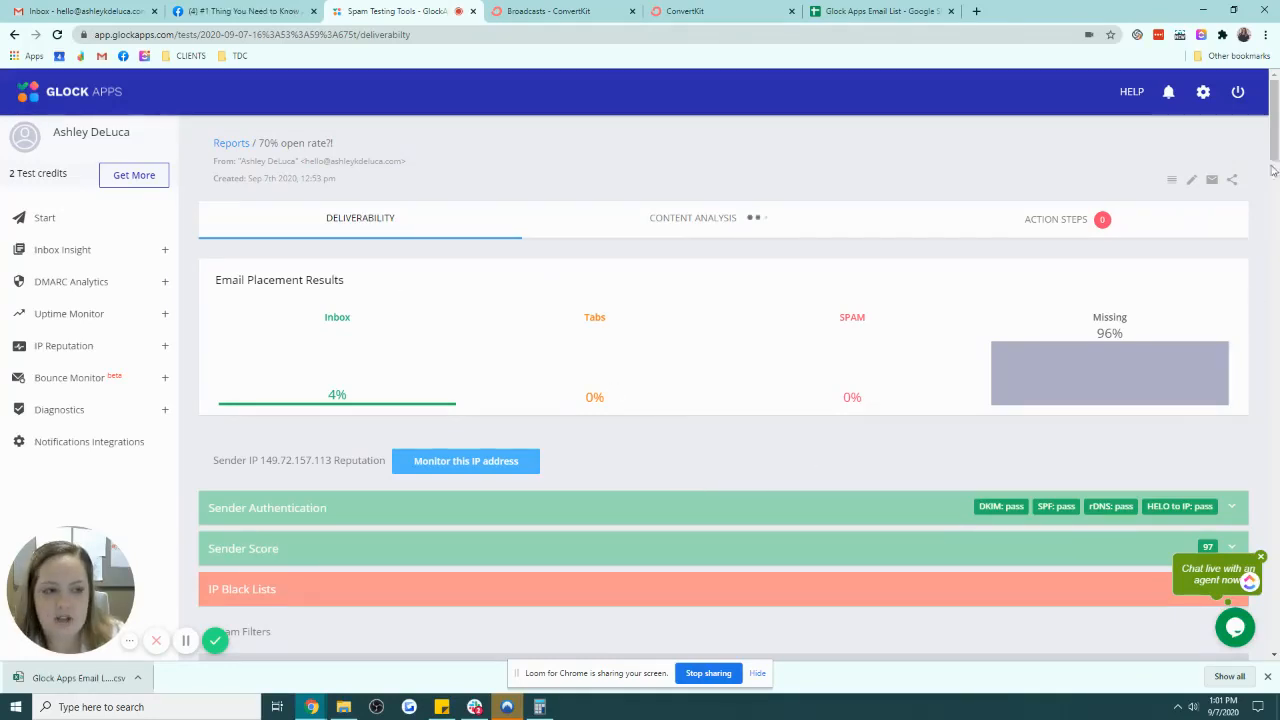
Step: Expand the Sender Authentication section, read its SPF, DKIM, rDNS and HELO to IP details, and collapse it
drag(1275, 155, 1275, 150)
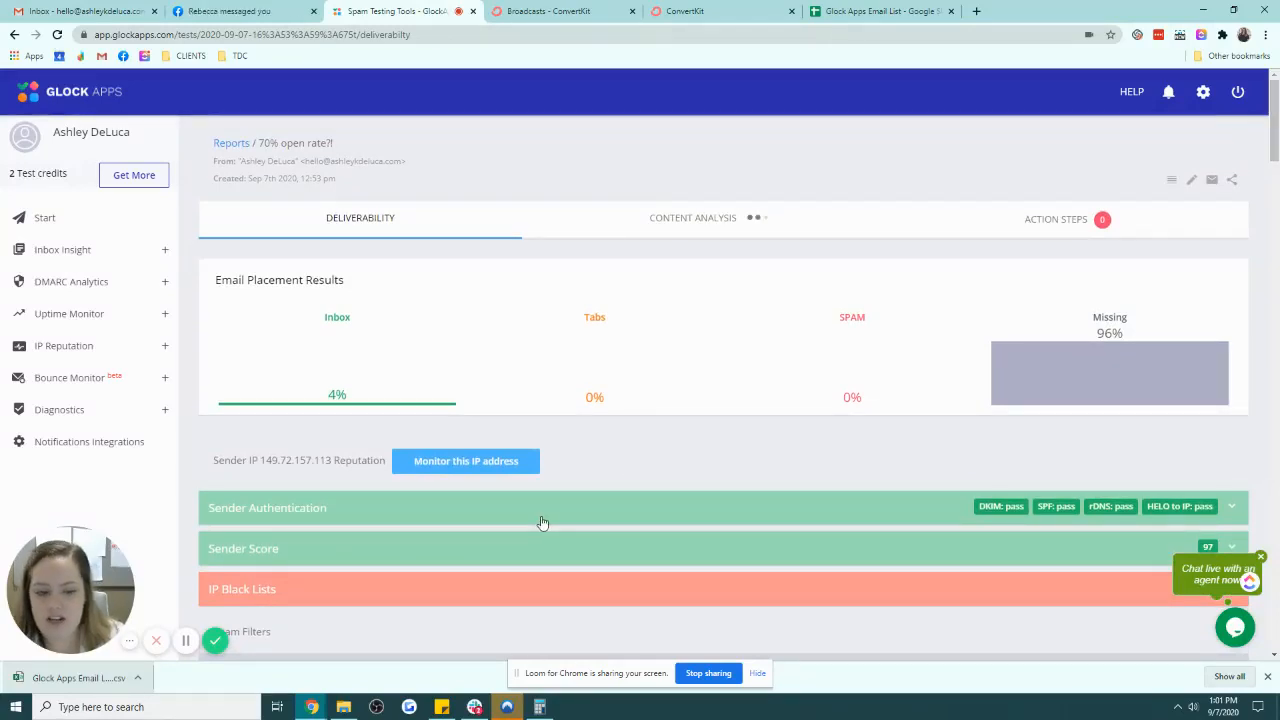
click(1221, 516)
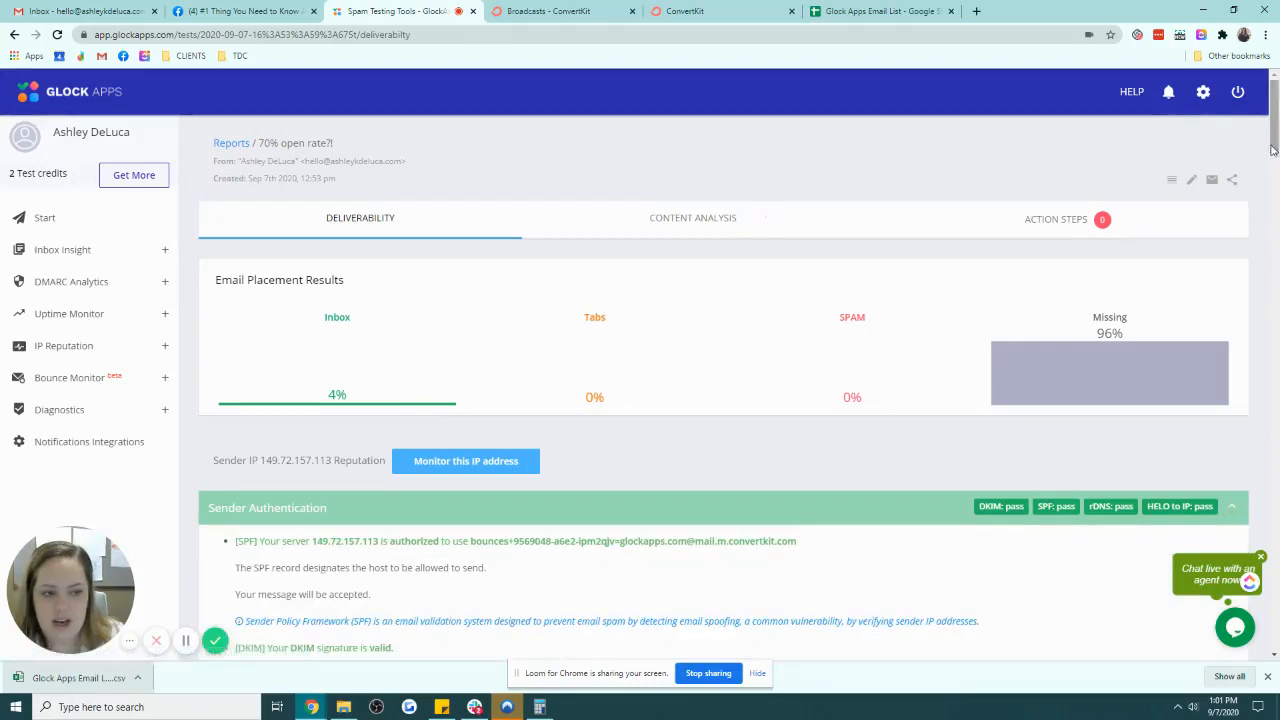
scroll(1273, 149, down, 3)
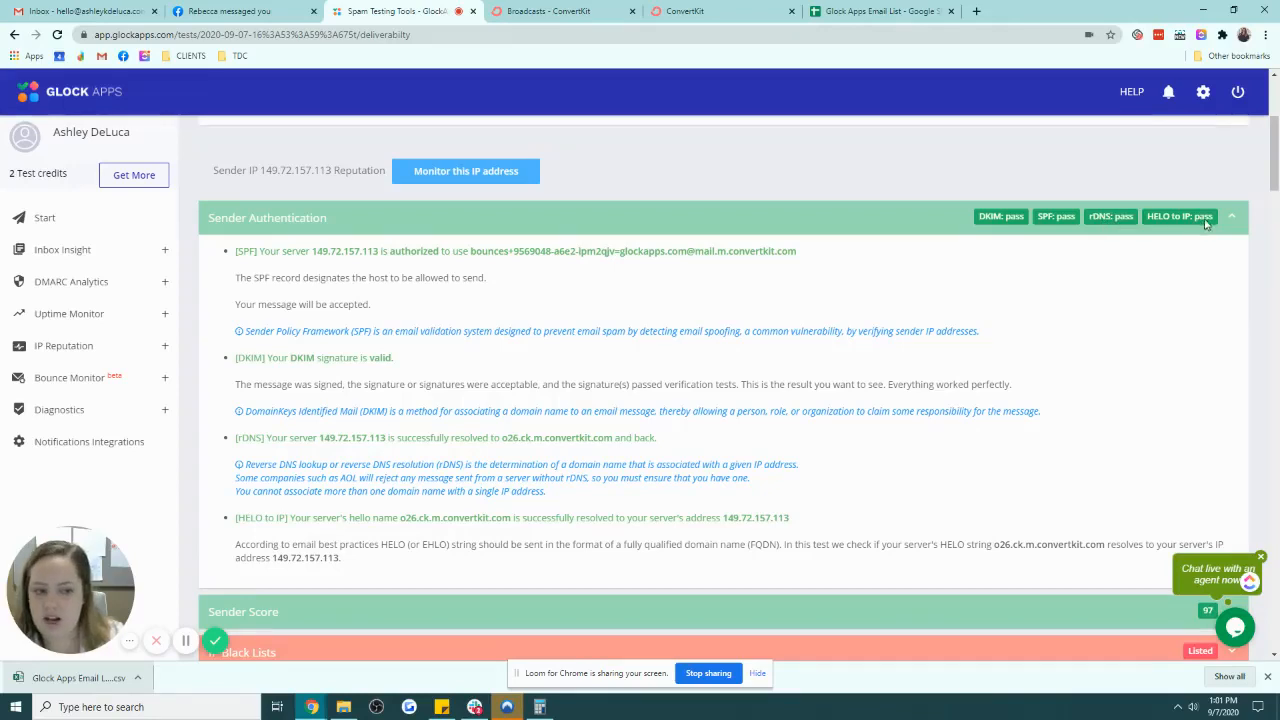
click(475, 222)
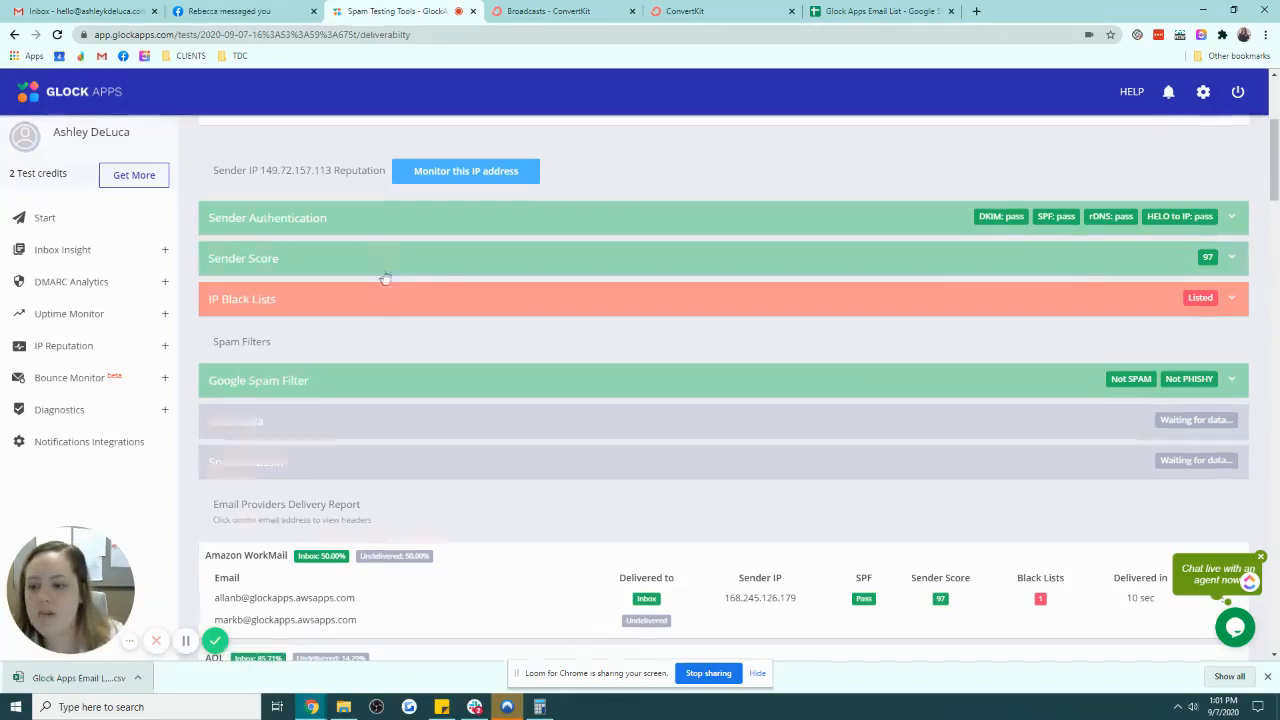
Step: Examine the email placement results and the sender reputation sections, with the Sender Authentication details expanded again
scroll(524, 514, up, 3)
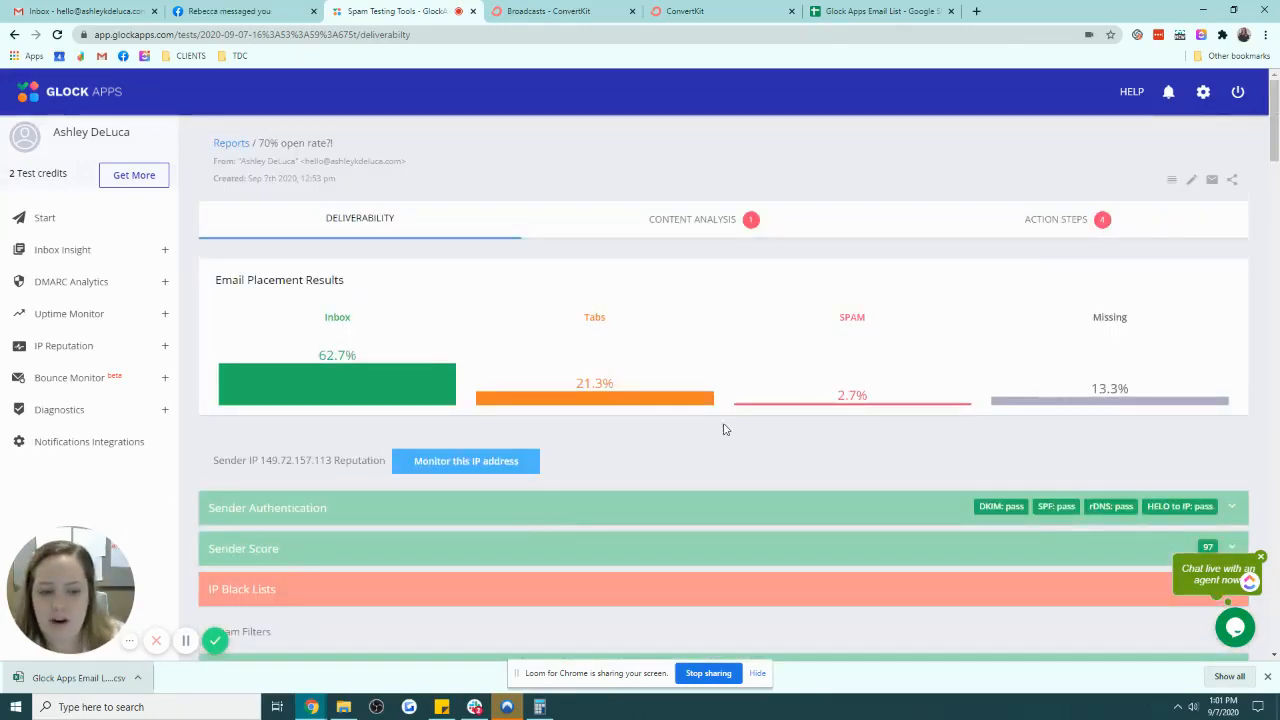
scroll(738, 435, down, 3)
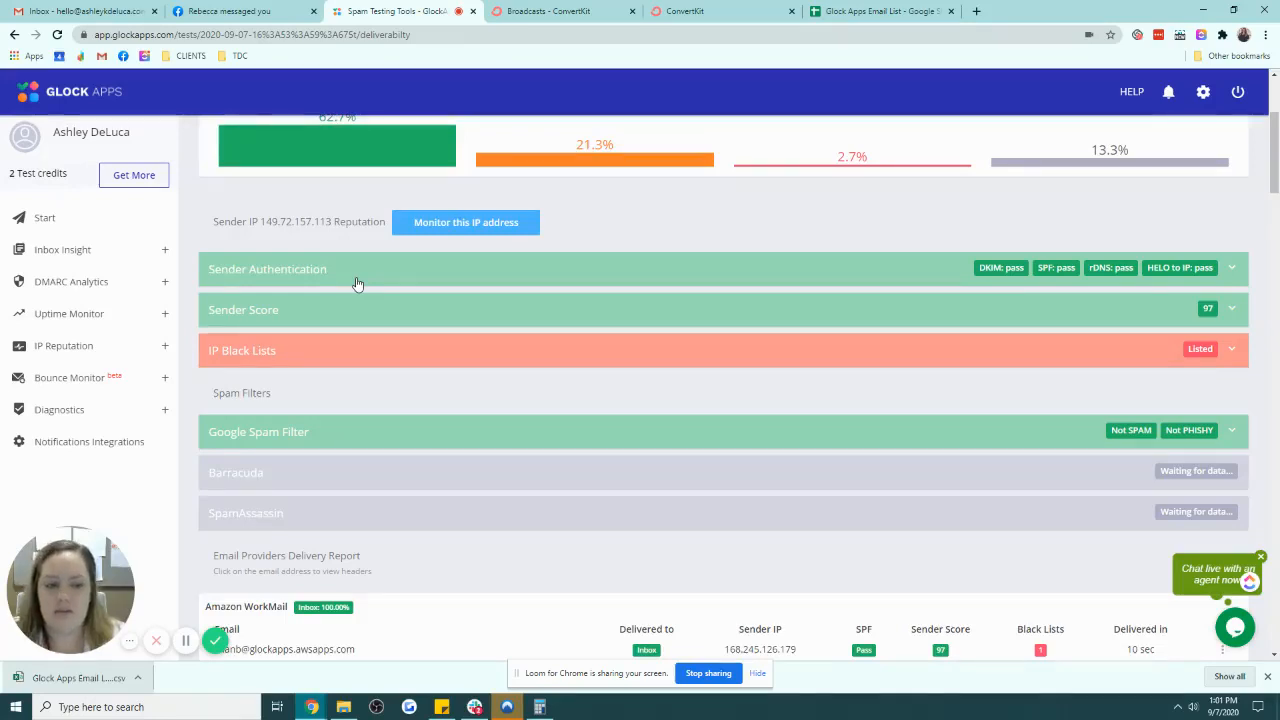
scroll(357, 284, up, 3)
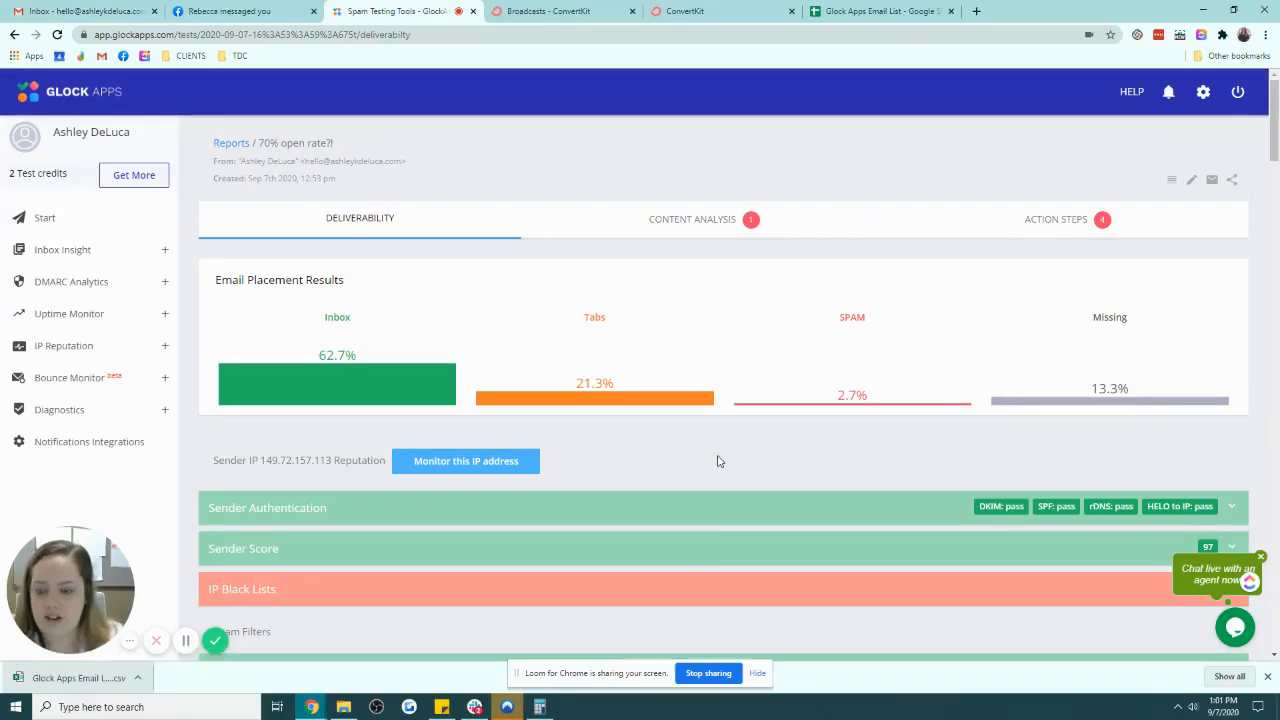
click(926, 507)
scroll(829, 531, down, 3)
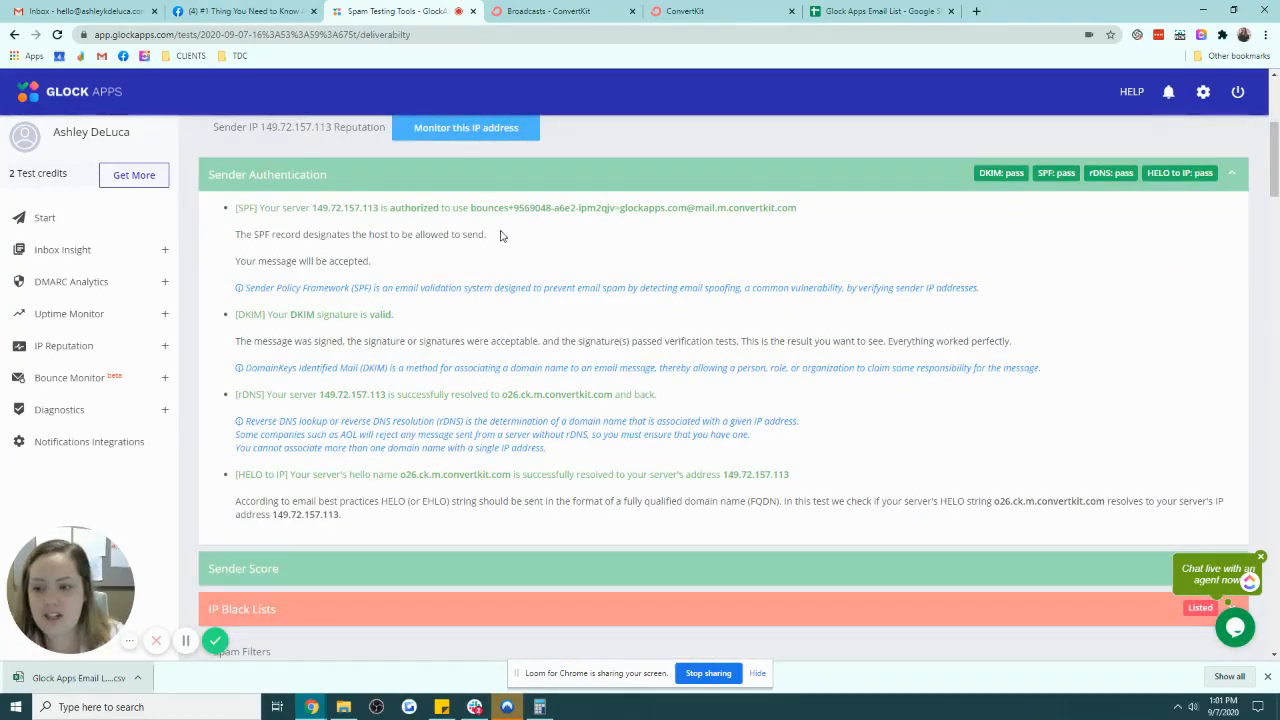
scroll(628, 472, up, 3)
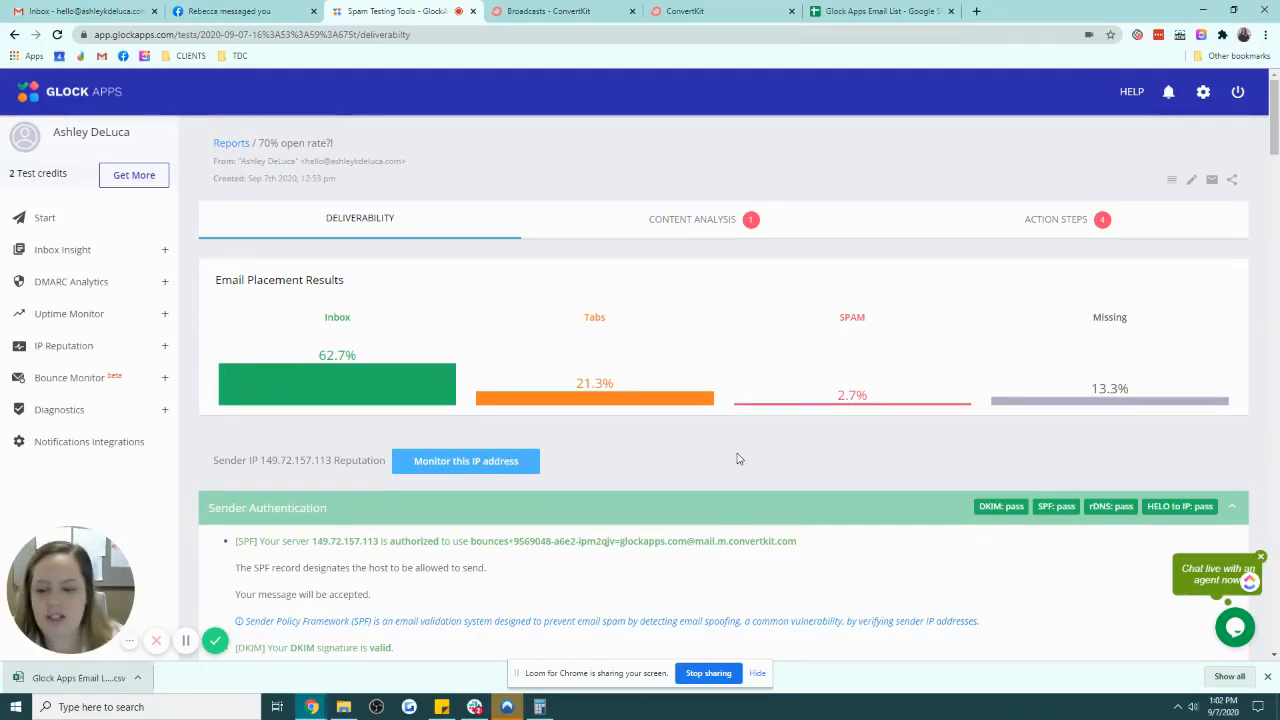
scroll(738, 458, down, 3)
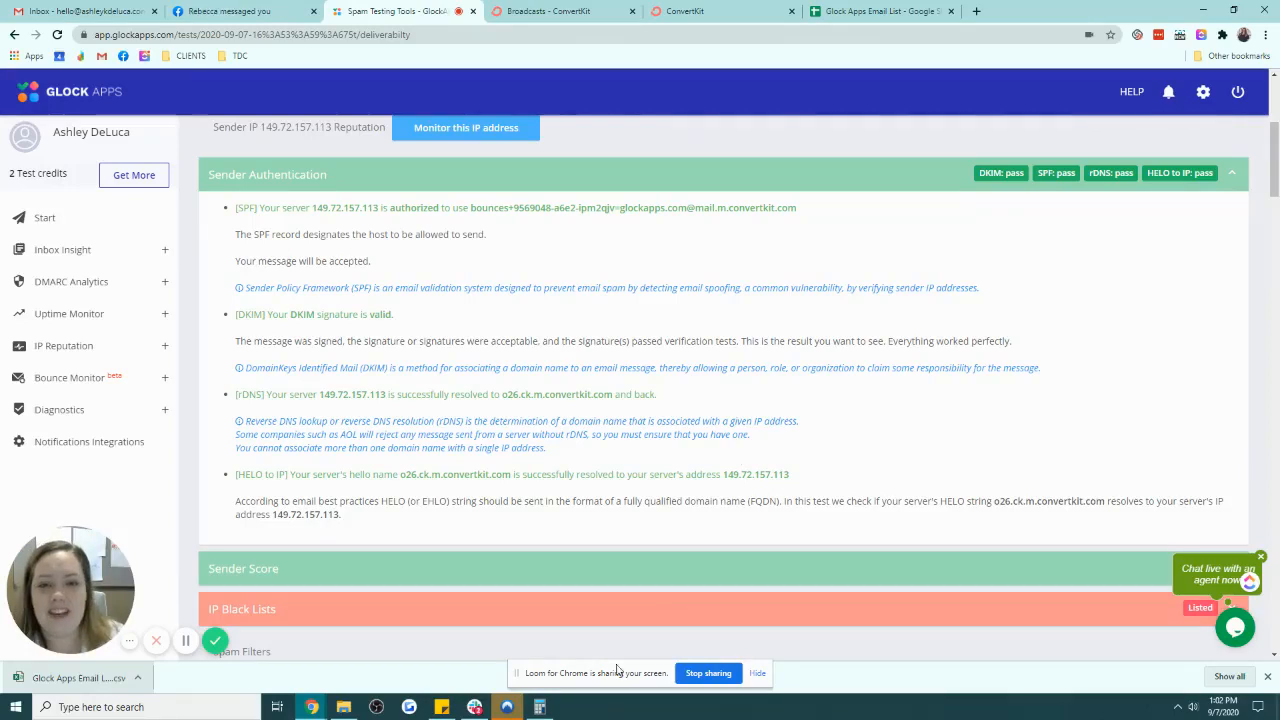
scroll(839, 472, up, 3)
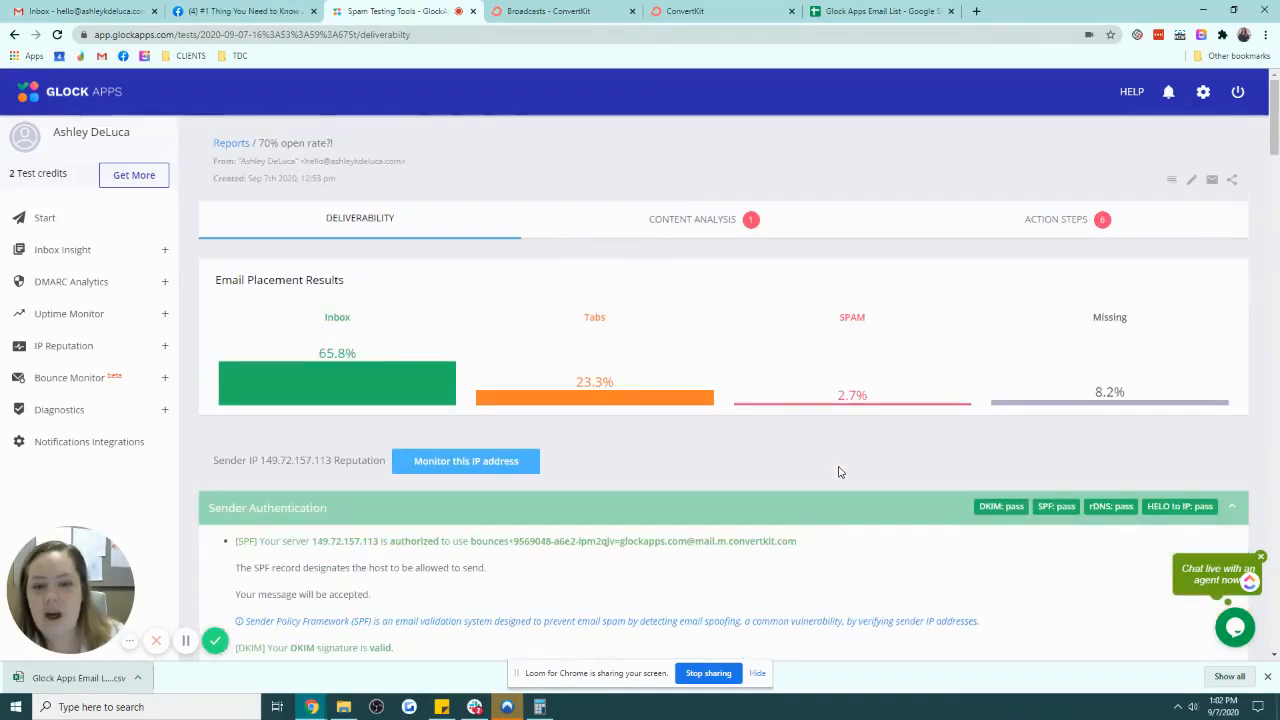